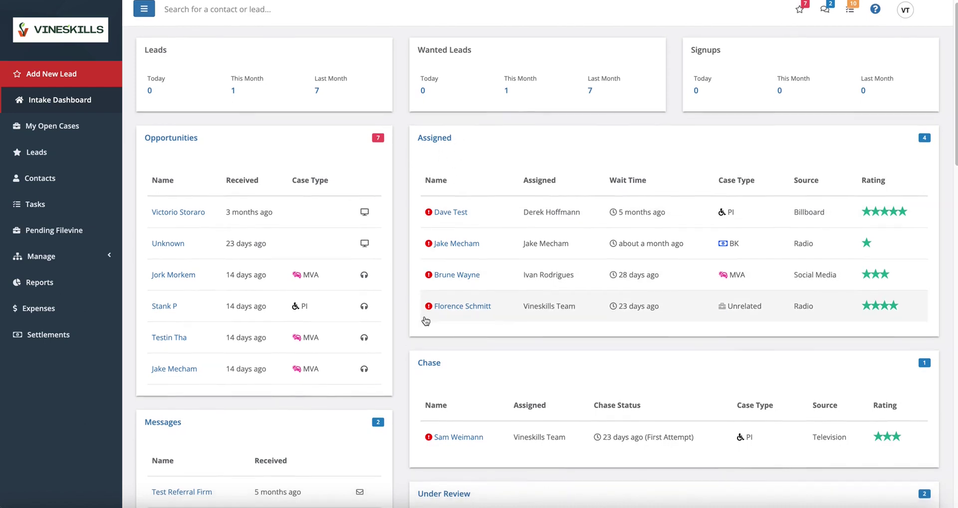
pyautogui.scroll(-1, 439, 349)
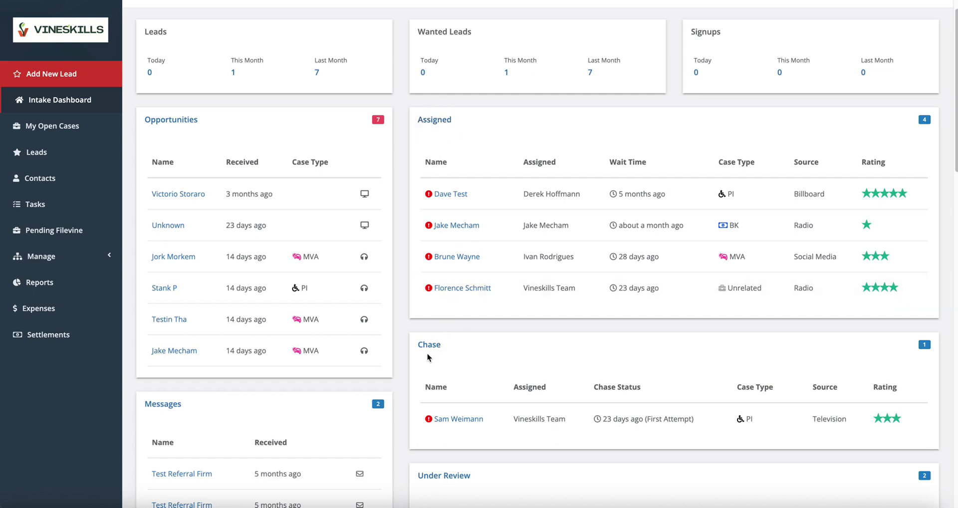
pyautogui.scroll(-2, 397, 350)
pyautogui.scroll(4, 398, 355)
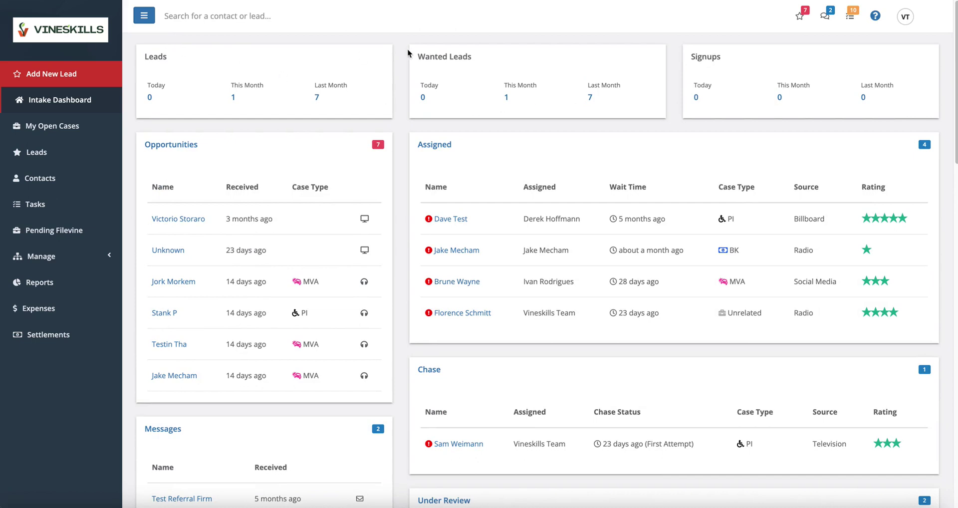
# Go to the home screen and open the Help Center website through the Resource Center
pyautogui.click(64, 38)
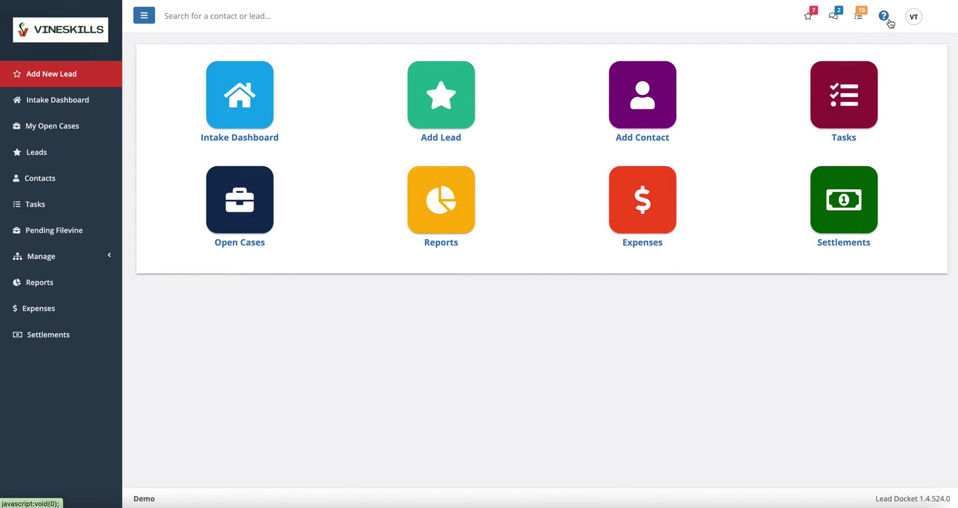
pyautogui.click(885, 18)
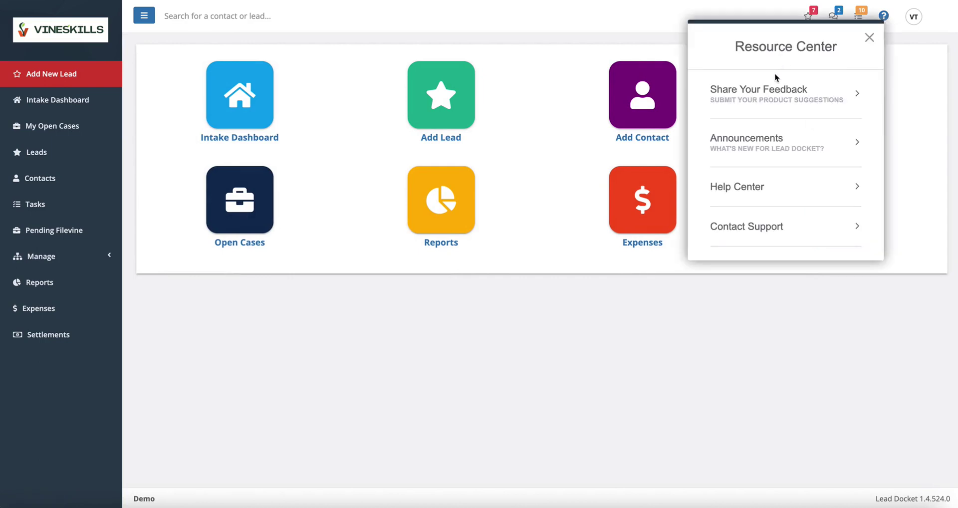
pyautogui.click(756, 190)
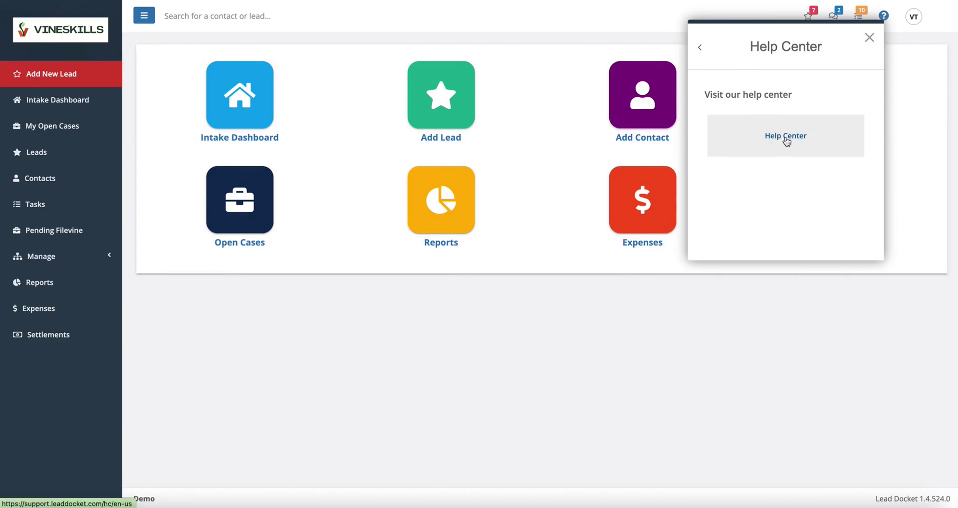
pyautogui.click(787, 142)
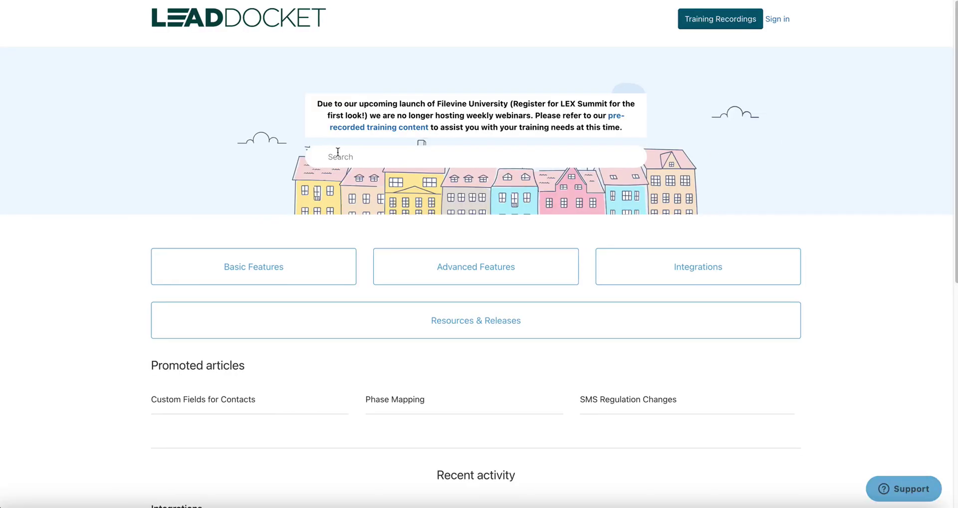
# Search the help center for "status" and open the Lead Statuses article
pyautogui.click(352, 156)
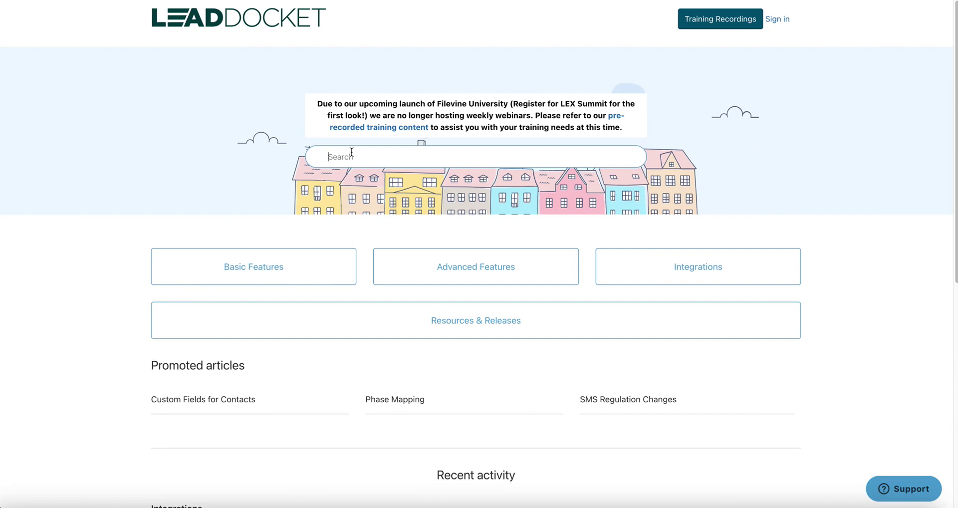
pyautogui.write('status')
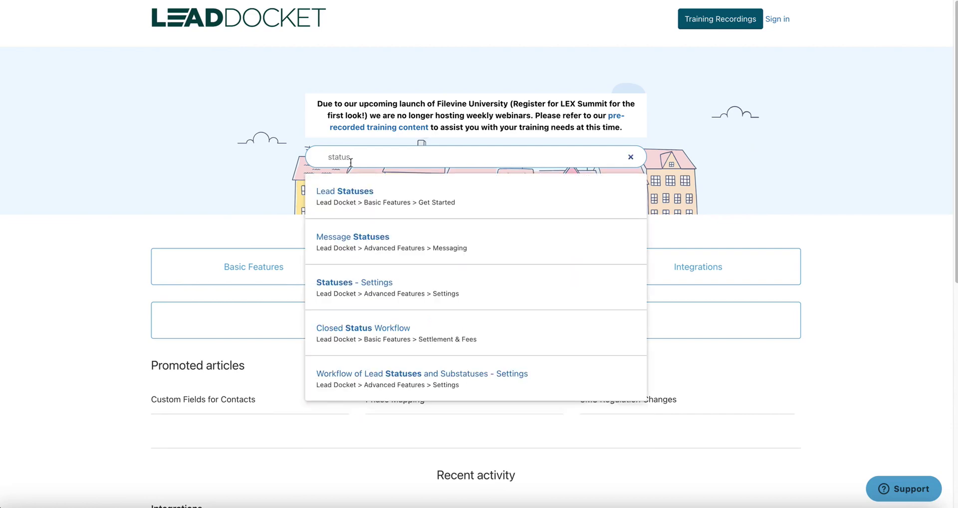
pyautogui.click(345, 197)
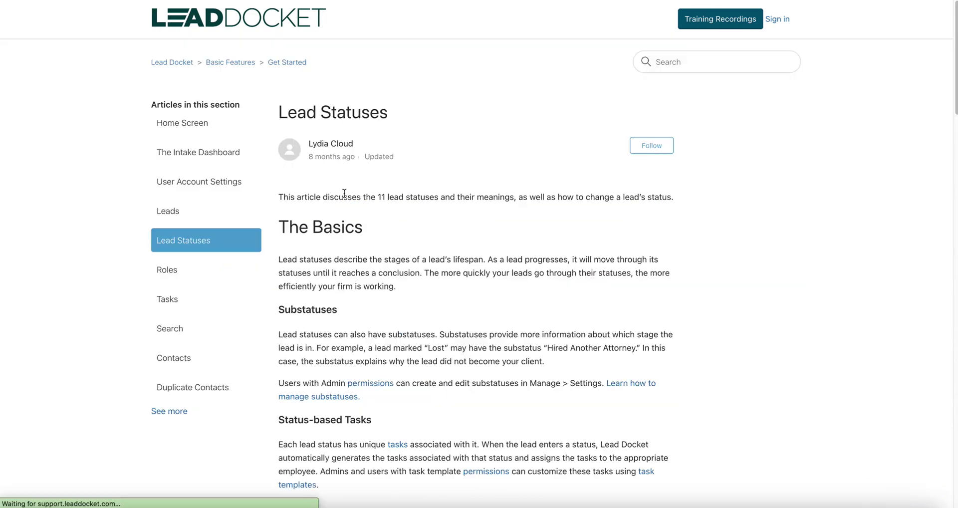
# Read through the article's table of lead statuses with their definitions and default tasks
pyautogui.scroll(-3, 436, 260)
pyautogui.scroll(-7, 435, 260)
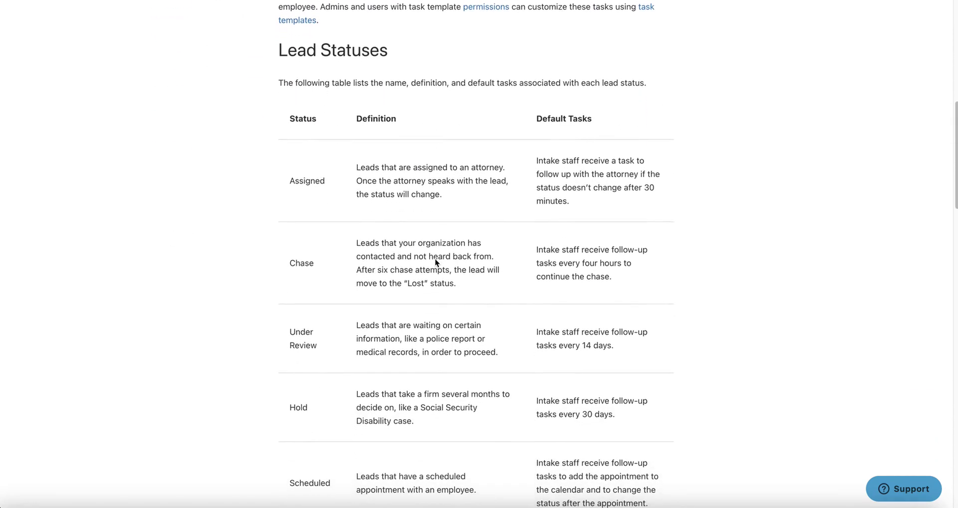
pyautogui.scroll(-1, 436, 260)
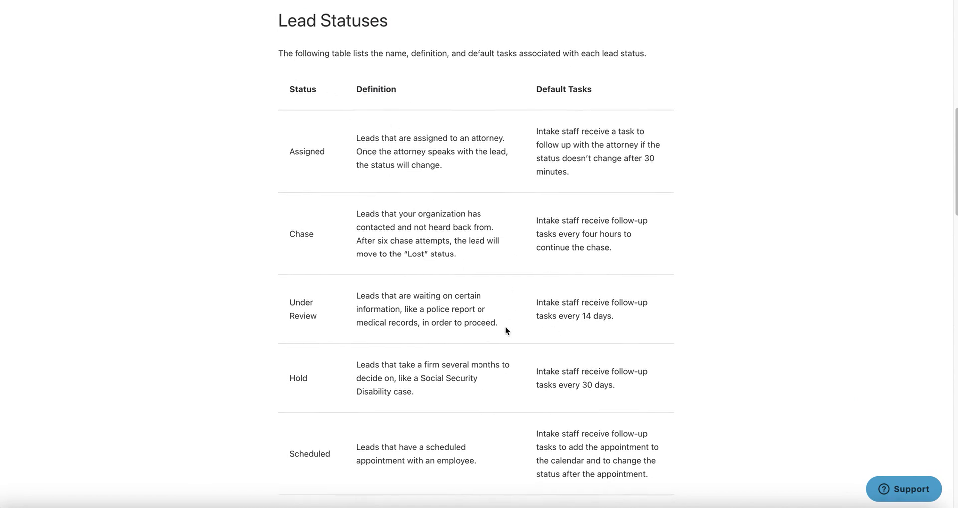
pyautogui.scroll(-1, 505, 328)
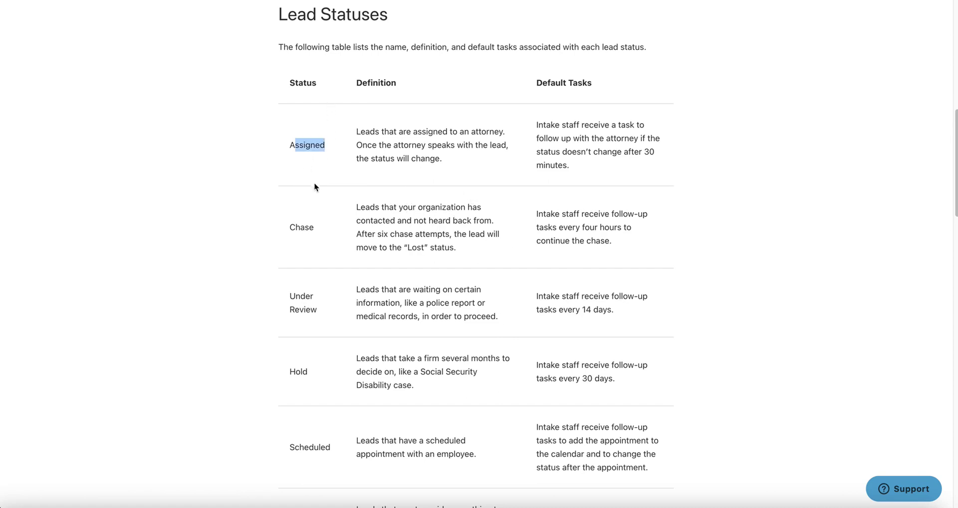
pyautogui.moveTo(314, 186); pyautogui.dragTo(310, 308)
pyautogui.click(321, 258)
pyautogui.scroll(-5, 341, 220)
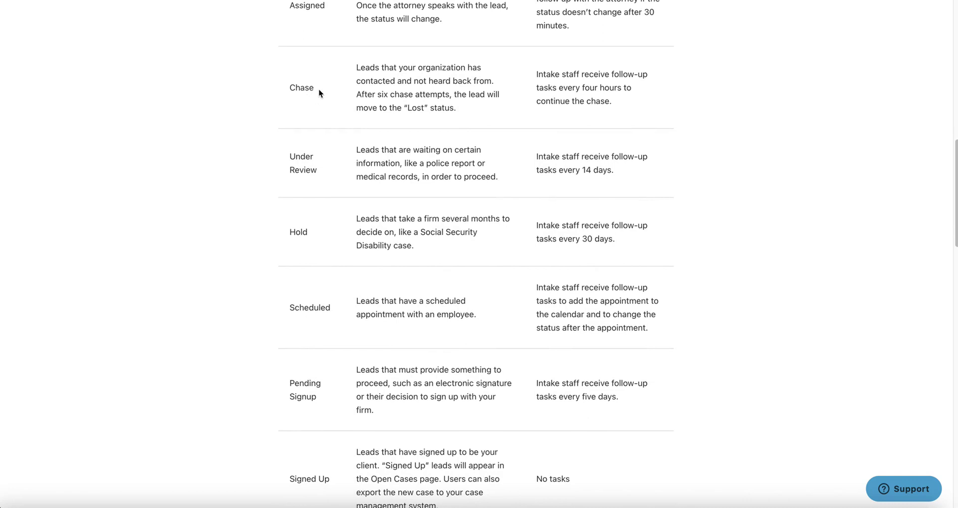
pyautogui.scroll(3, 498, 131)
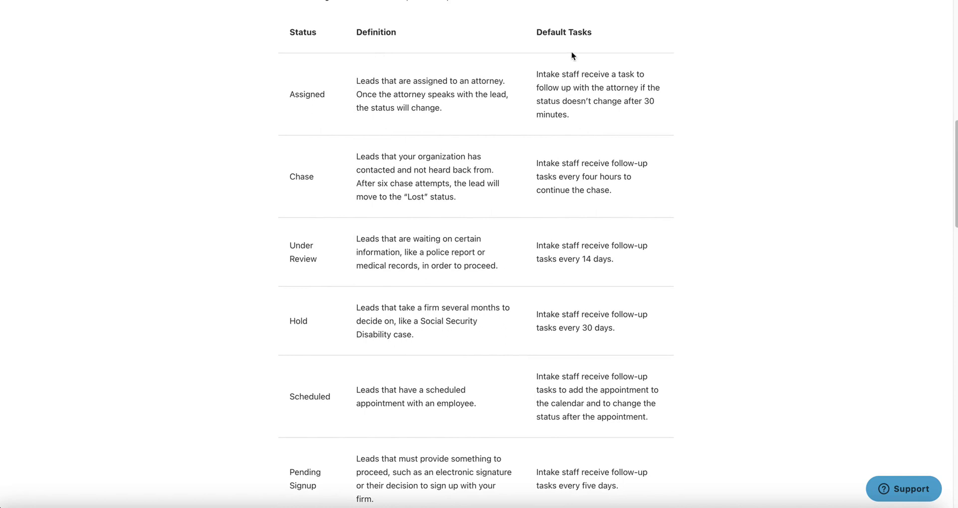
# Examine the Assigned row's default task and its definition in the lead statuses table
pyautogui.moveTo(538, 74); pyautogui.dragTo(606, 114)
pyautogui.click(606, 118)
pyautogui.moveTo(290, 94); pyautogui.dragTo(325, 90)
pyautogui.moveTo(328, 96); pyautogui.dragTo(289, 98)
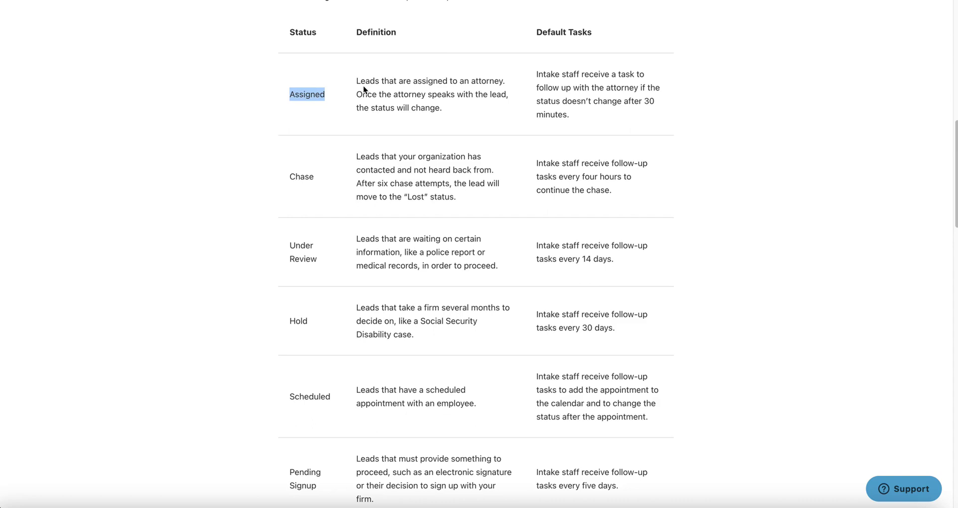
pyautogui.moveTo(357, 95); pyautogui.dragTo(508, 95)
pyautogui.click(451, 112)
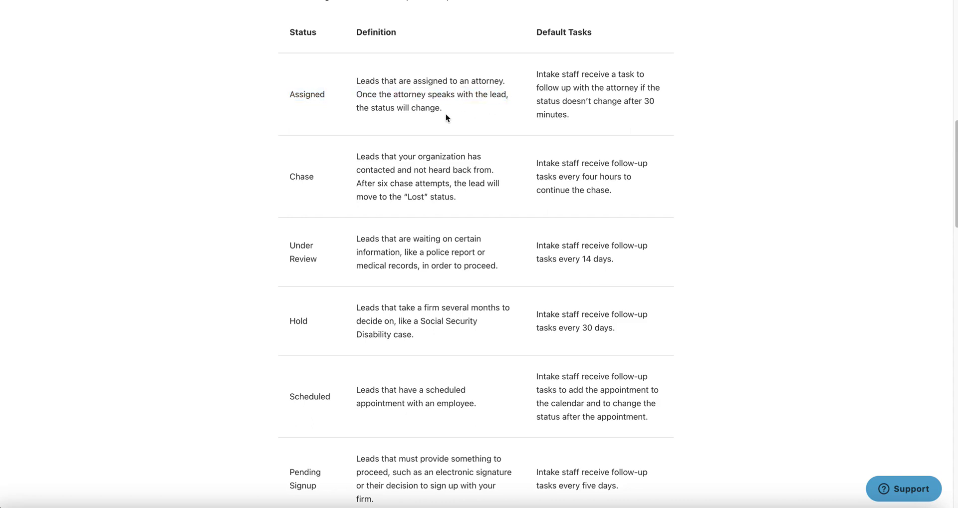
pyautogui.moveTo(442, 111); pyautogui.dragTo(356, 108)
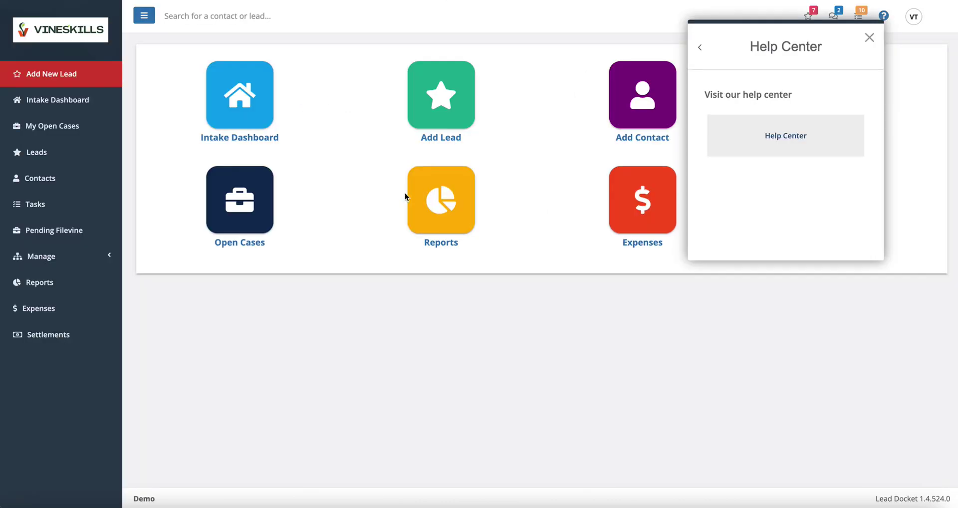
# Open the first opportunity listed on the Intake Dashboard and dismiss the Help Center popup
pyautogui.click(209, 120)
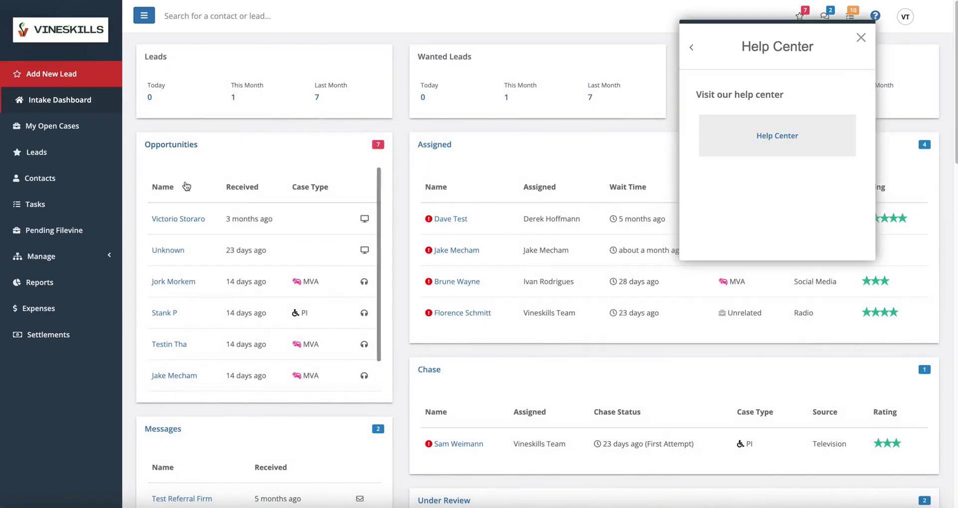
pyautogui.click(174, 220)
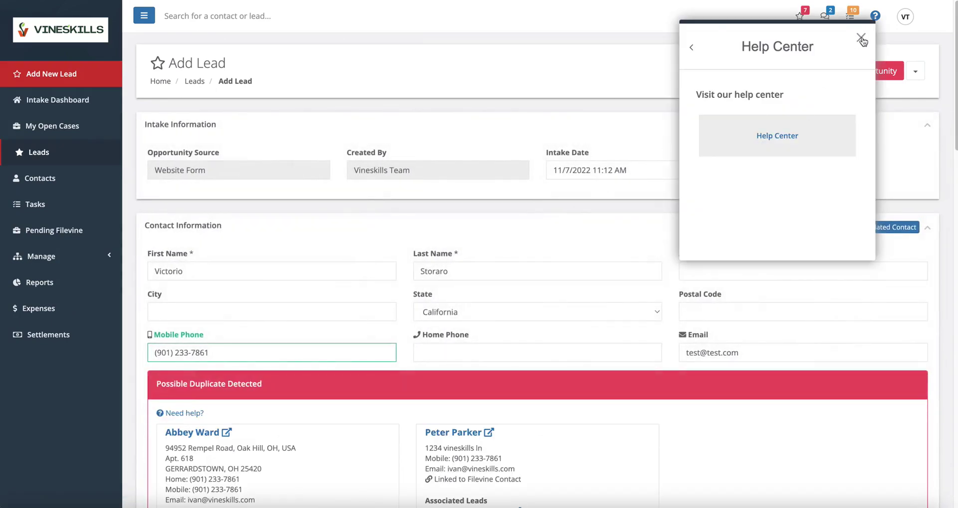
pyautogui.click(862, 38)
# Set the Lead Status in the opportunity's case details to Assigned
pyautogui.scroll(-7, 427, 328)
pyautogui.scroll(-8, 268, 396)
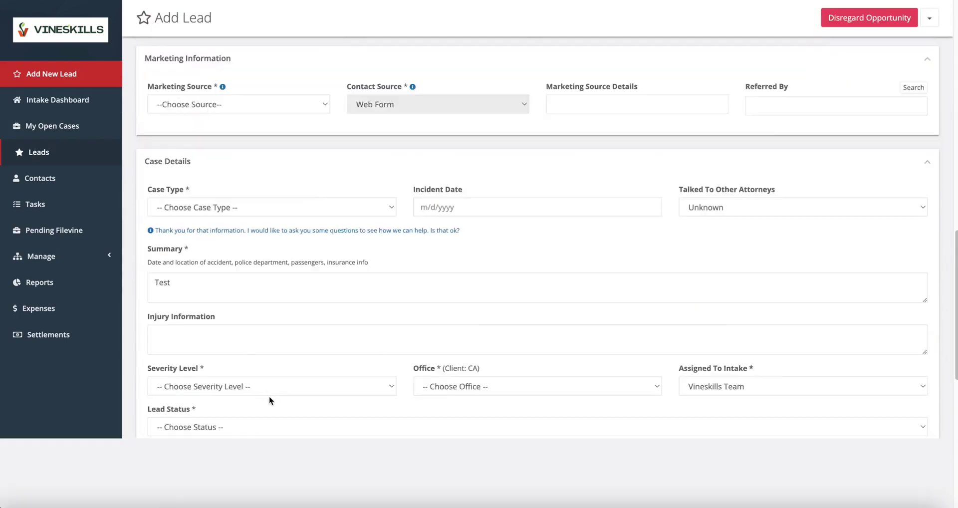
pyautogui.scroll(-5, 270, 398)
pyautogui.scroll(2, 269, 236)
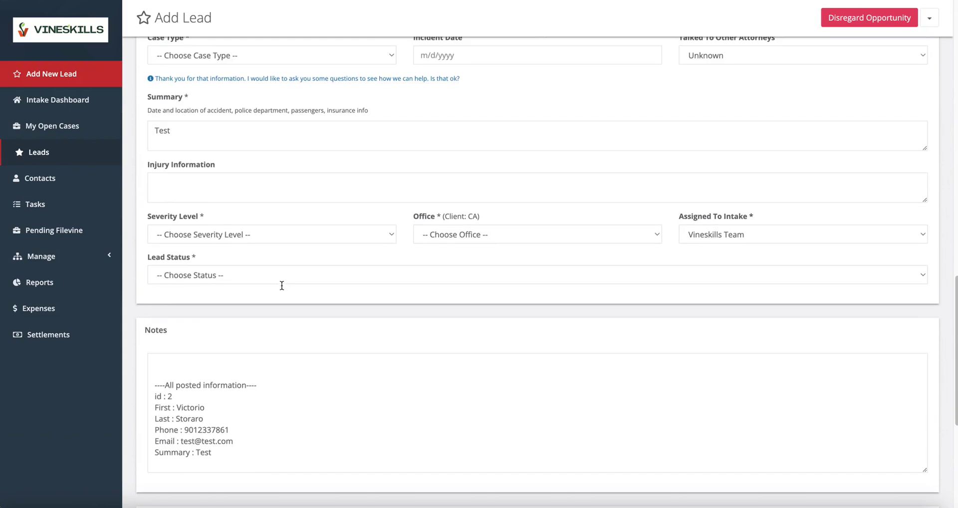
pyautogui.click(211, 274)
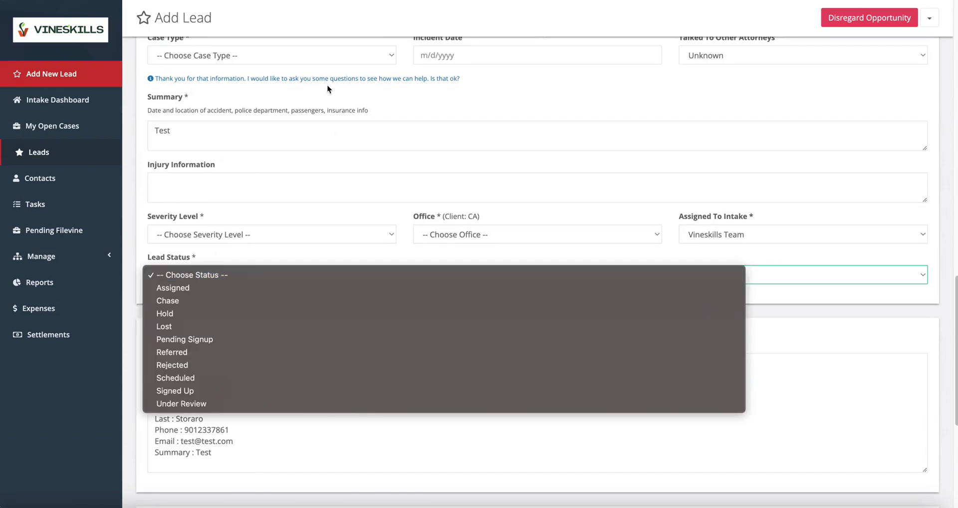
pyautogui.click(177, 289)
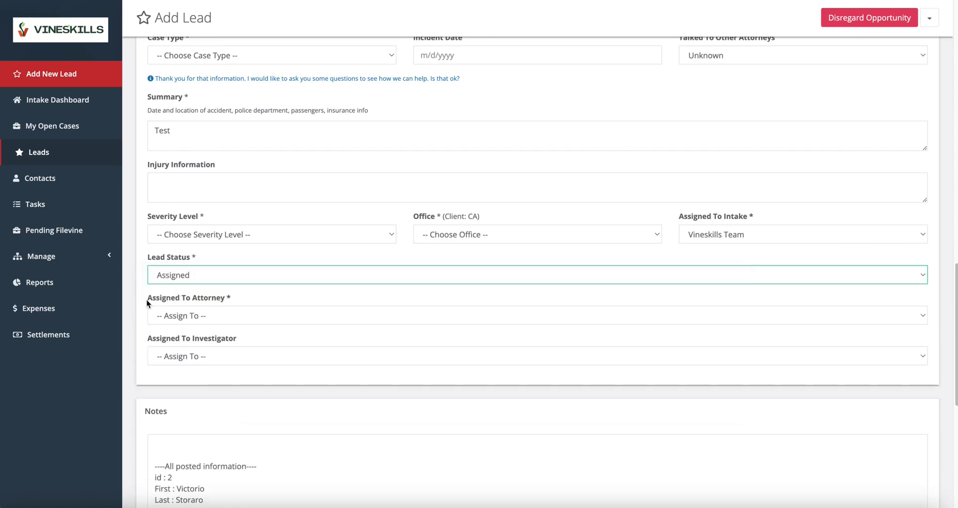
# Choose an attorney from the firm's staff for the required Assigned To Attorney field
pyautogui.moveTo(147, 302); pyautogui.dragTo(218, 299)
pyautogui.click(233, 301)
pyautogui.click(196, 316)
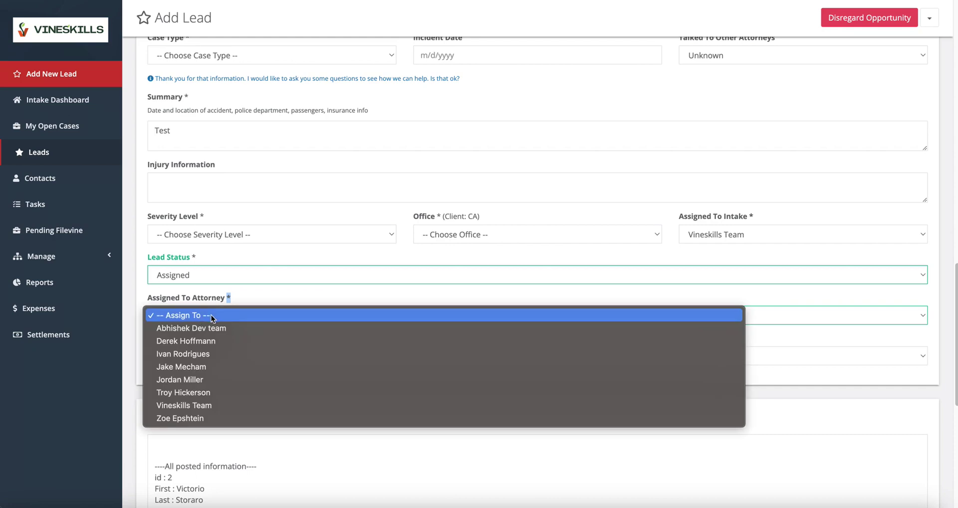
pyautogui.click(184, 369)
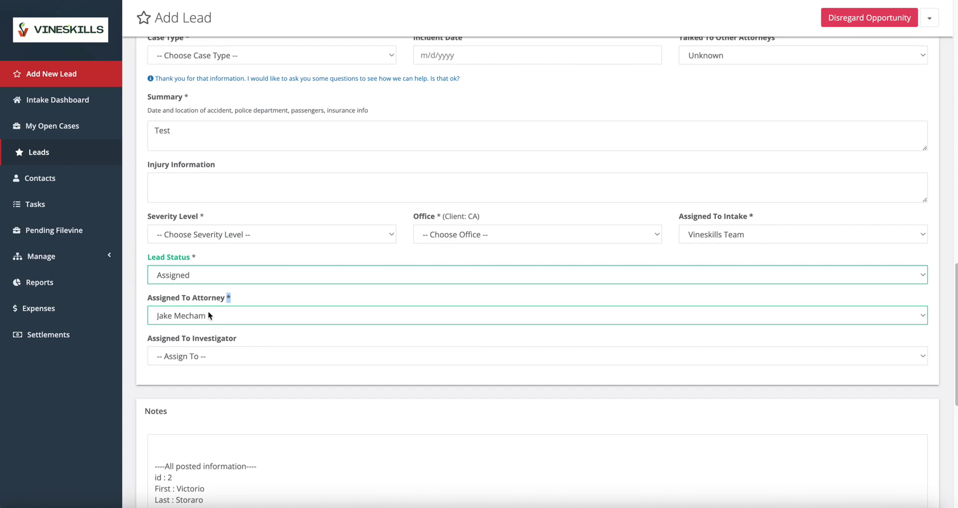
pyautogui.scroll(1, 211, 314)
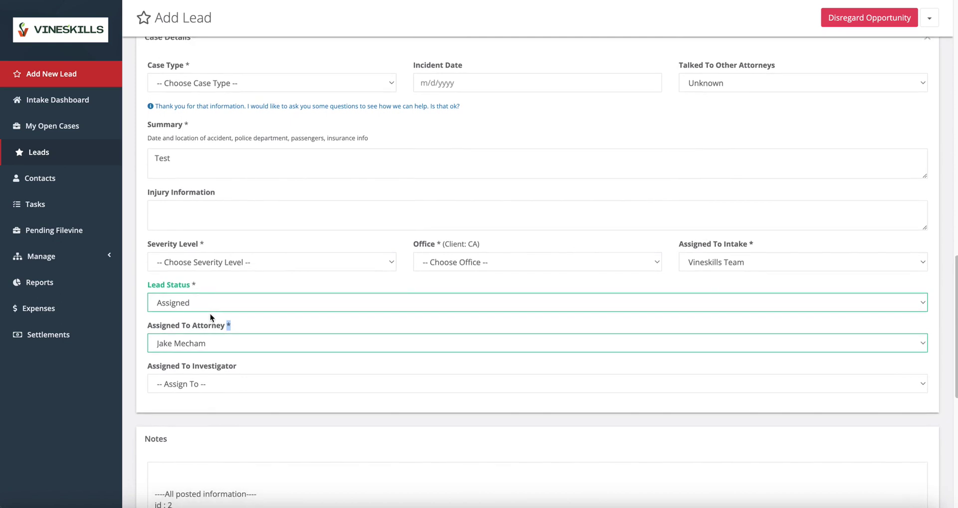
pyautogui.scroll(-1, 210, 317)
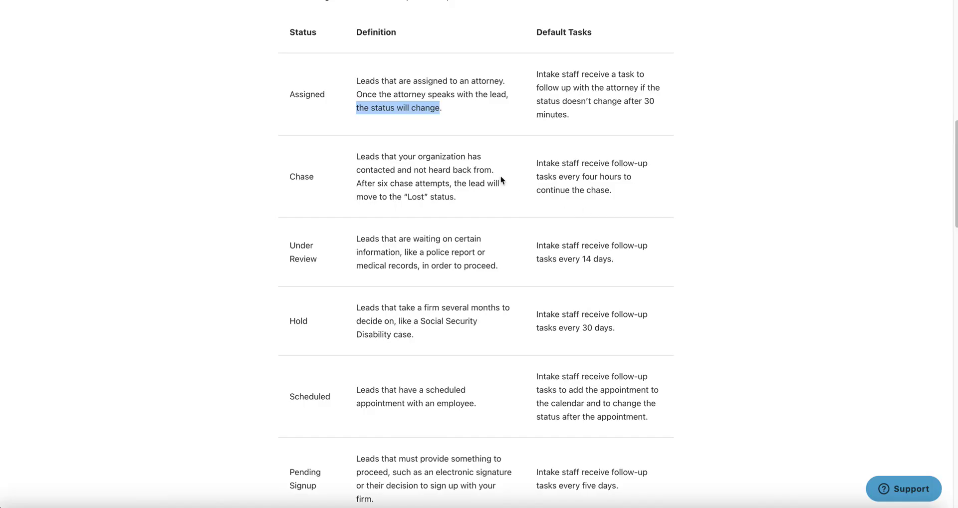
# Return to the Lead Statuses article and examine when the Assigned status triggers its default follow-up task
pyautogui.click(565, 108)
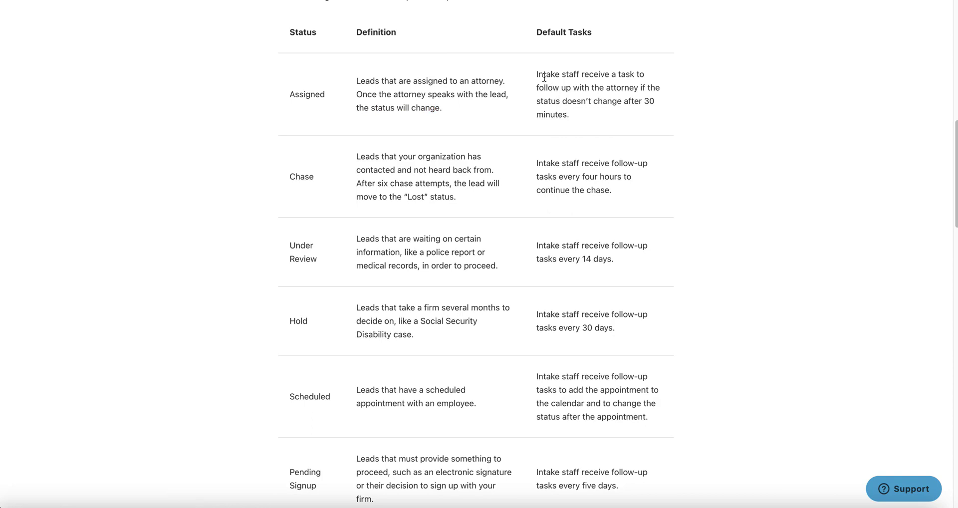
pyautogui.moveTo(538, 75); pyautogui.dragTo(654, 108)
pyautogui.click(652, 112)
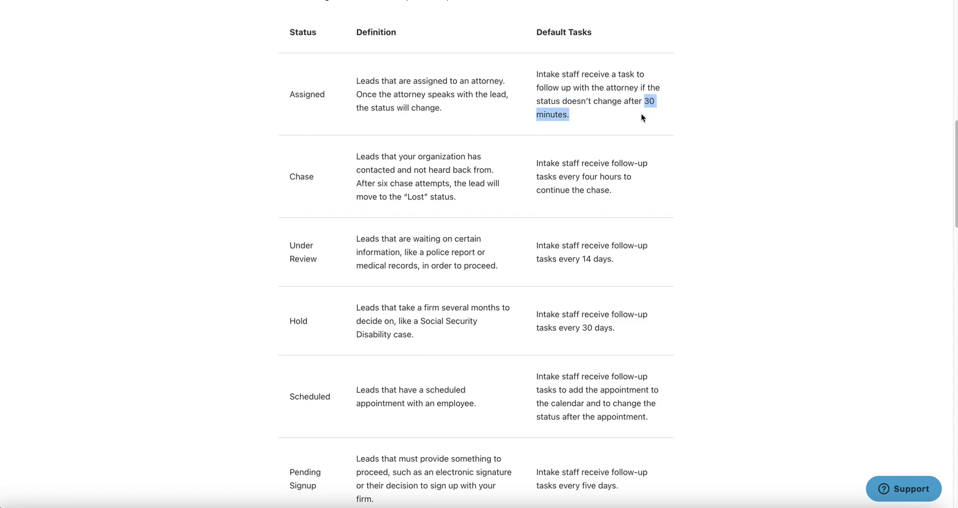
pyautogui.click(645, 108)
pyautogui.moveTo(645, 102); pyautogui.dragTo(653, 104)
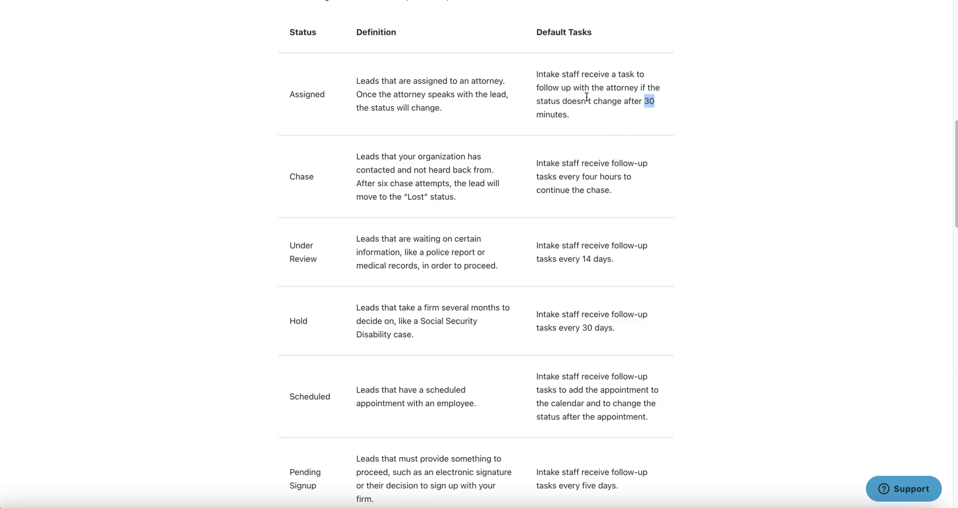
pyautogui.moveTo(616, 75); pyautogui.dragTo(635, 75)
pyautogui.moveTo(576, 98); pyautogui.dragTo(593, 88)
pyautogui.click(615, 104)
pyautogui.moveTo(644, 103); pyautogui.dragTo(655, 112)
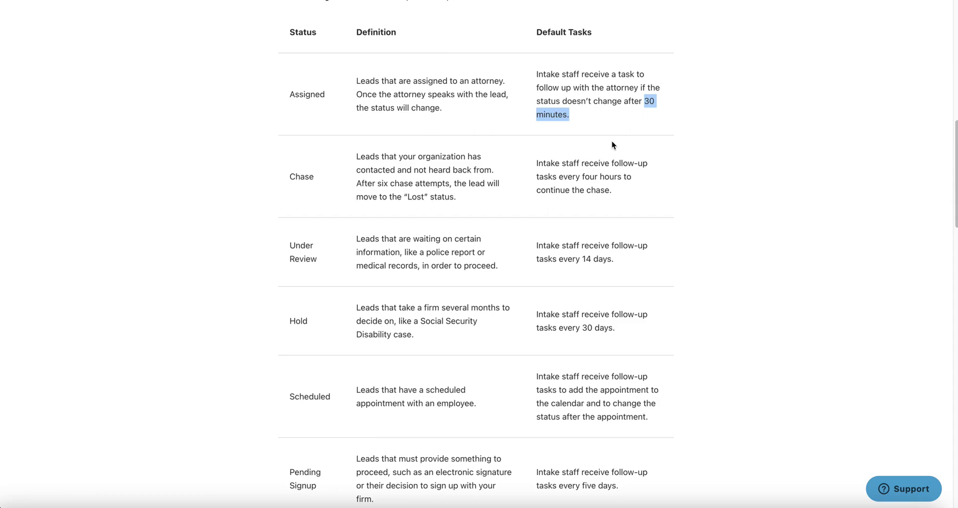
pyautogui.click(603, 113)
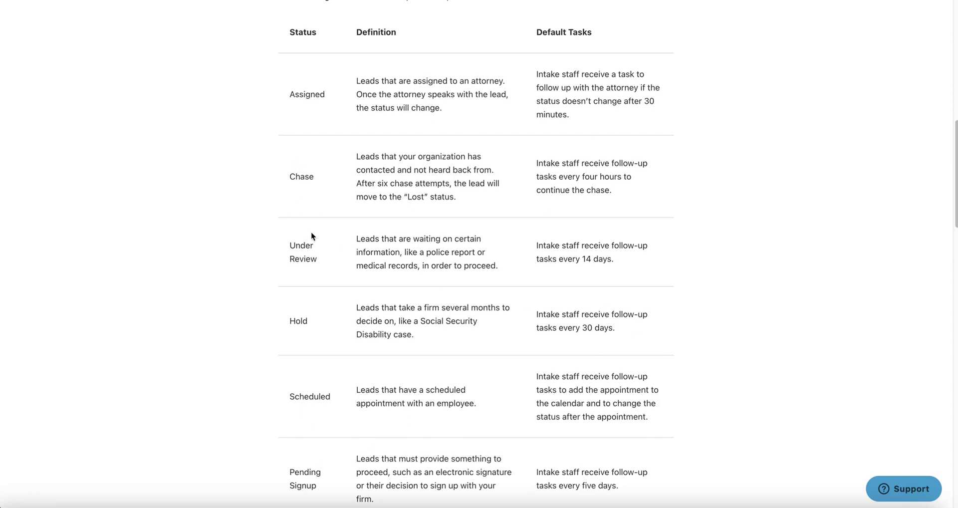
# Look over the lead statuses table and highlight the Chase status
pyautogui.scroll(-1, 316, 366)
pyautogui.scroll(-3, 317, 366)
pyautogui.scroll(5, 316, 366)
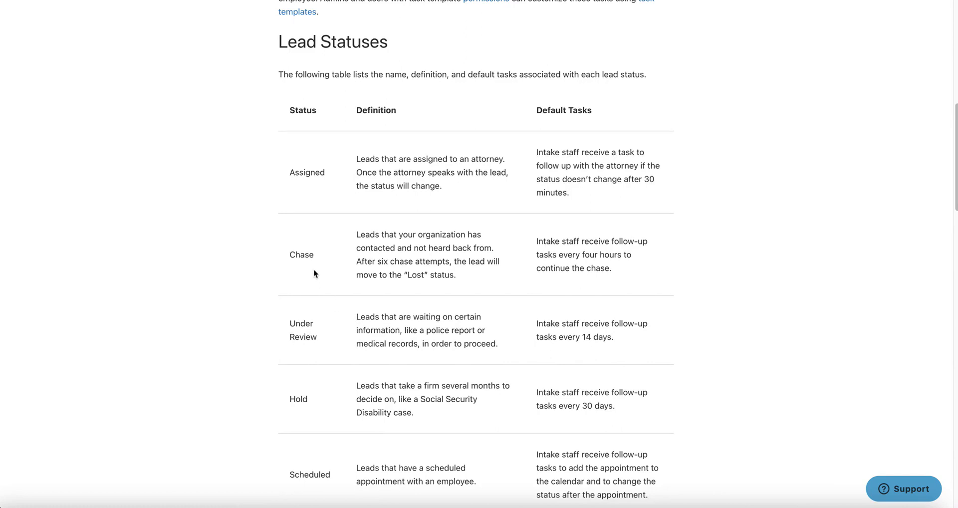
pyautogui.moveTo(287, 260); pyautogui.dragTo(315, 257)
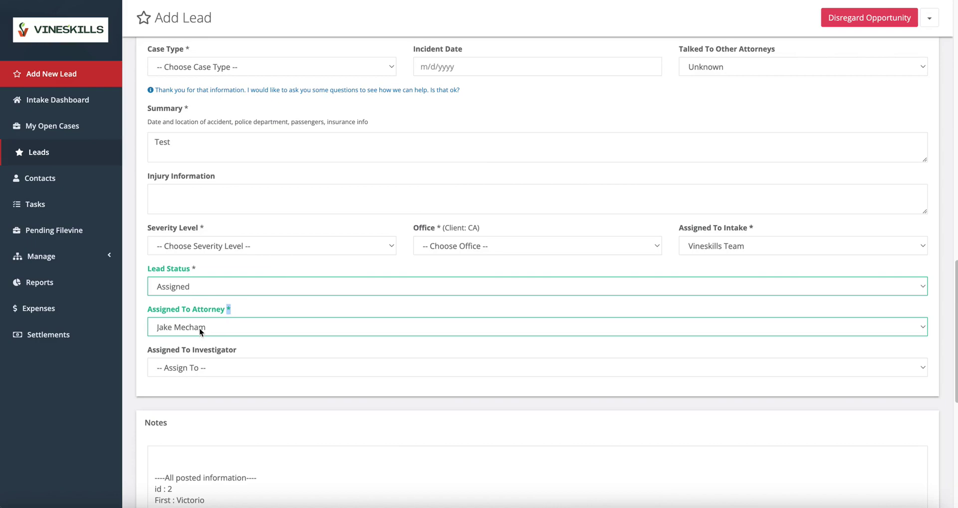
# Switch back to the Add Lead form and view its Contact Information section
pyautogui.scroll(10, 268, 248)
pyautogui.scroll(7, 269, 249)
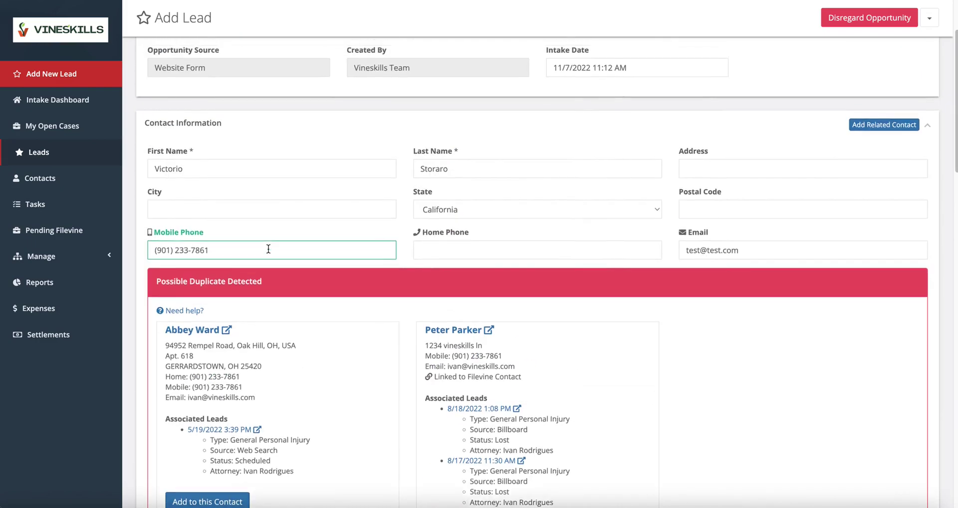
# Look over the Add Lead form's contact and case details, and leave it without saving for the Intake Dashboard
pyautogui.moveTo(226, 352); pyautogui.dragTo(154, 355)
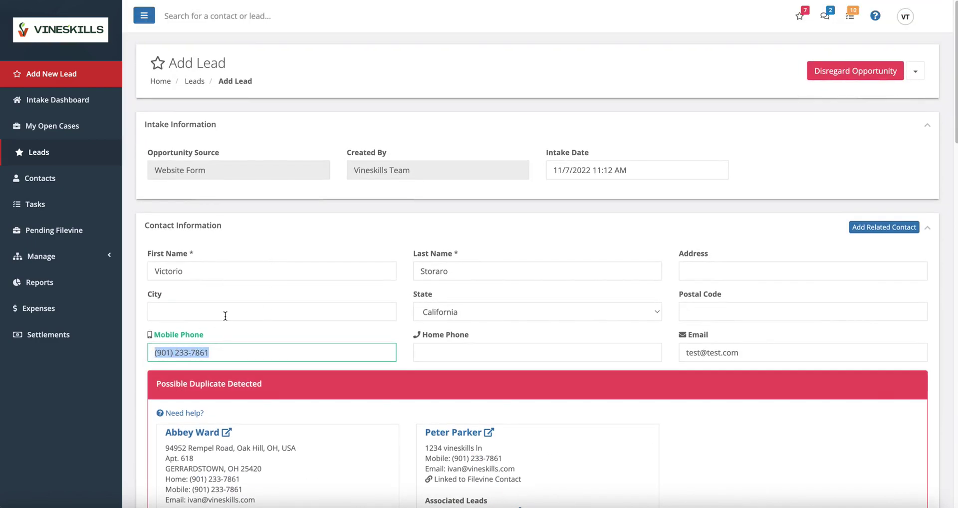
pyautogui.scroll(-15, 376, 329)
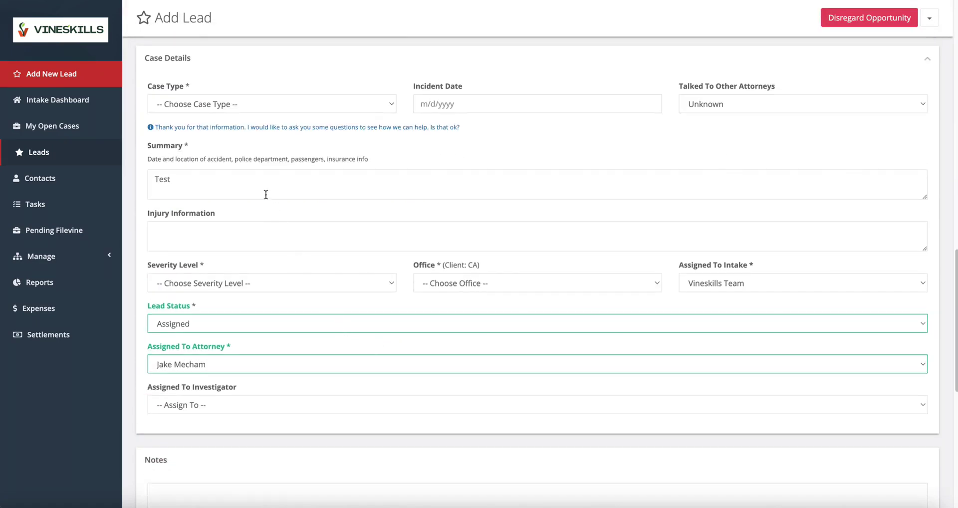
pyautogui.scroll(4, 286, 258)
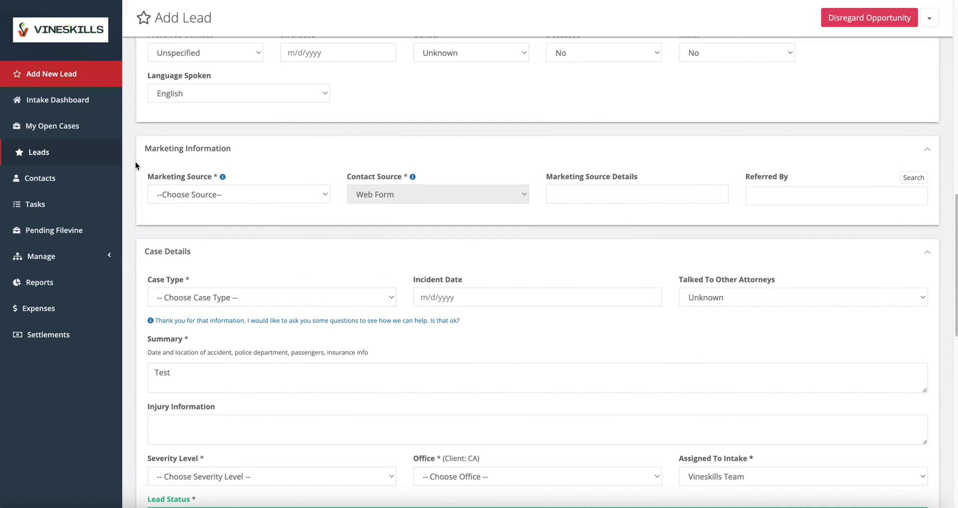
pyautogui.click(60, 102)
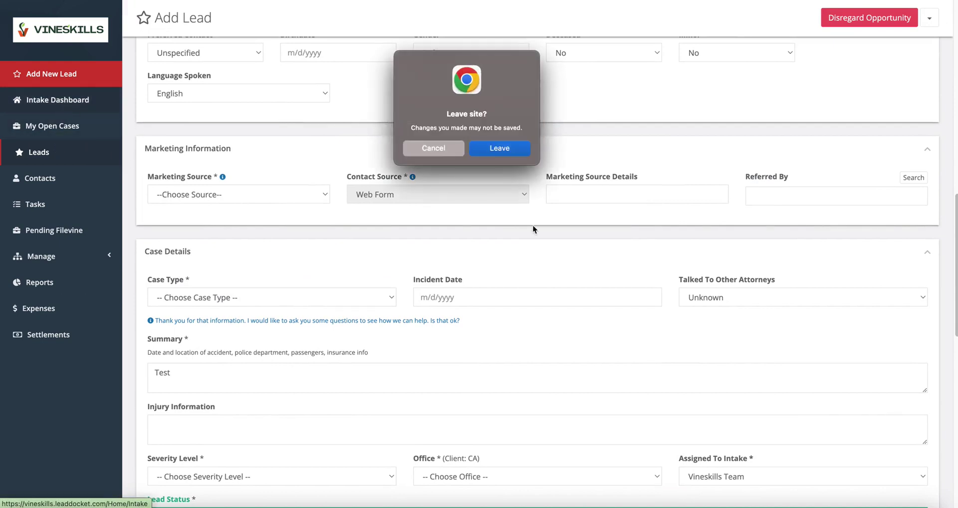
pyautogui.click(512, 151)
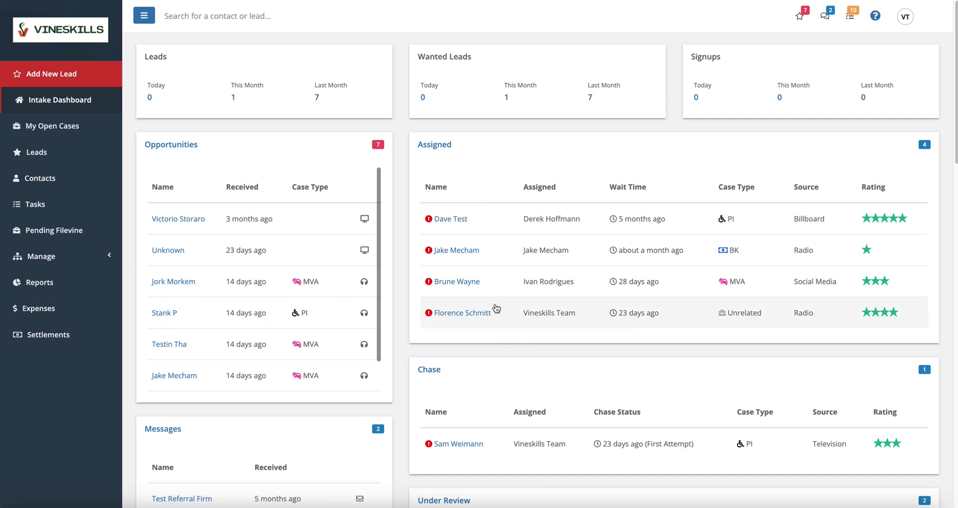
# Open the bankruptcy lead from the Assigned list and save its status as Chase with chase status First Attempt
pyautogui.click(464, 251)
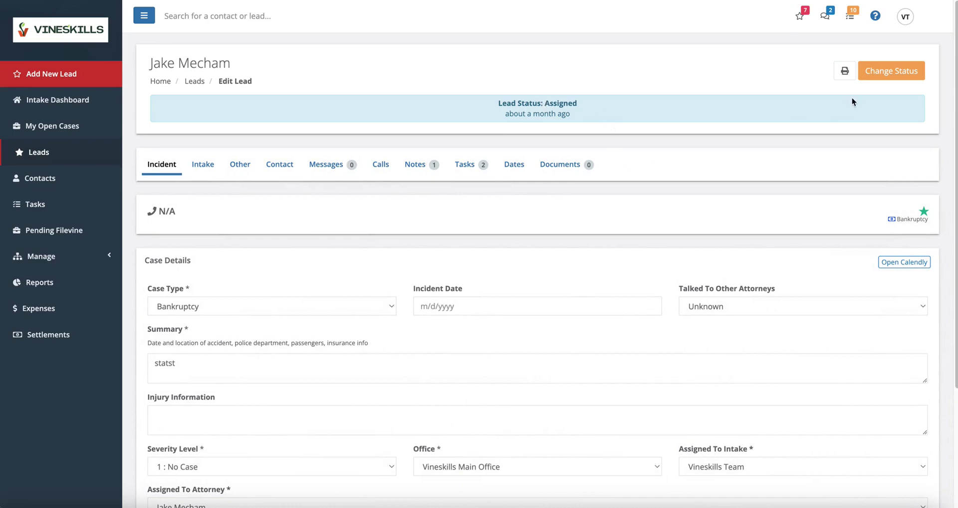
pyautogui.click(878, 77)
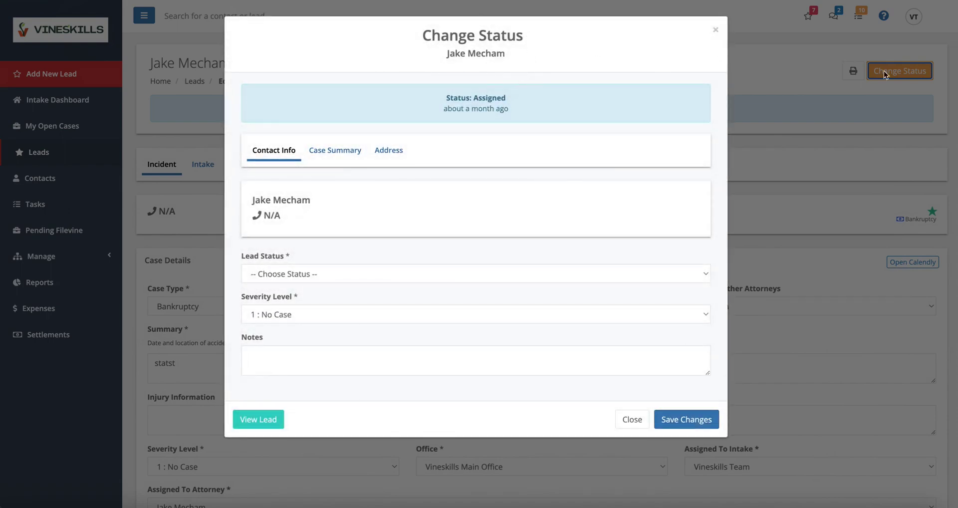
pyautogui.click(323, 274)
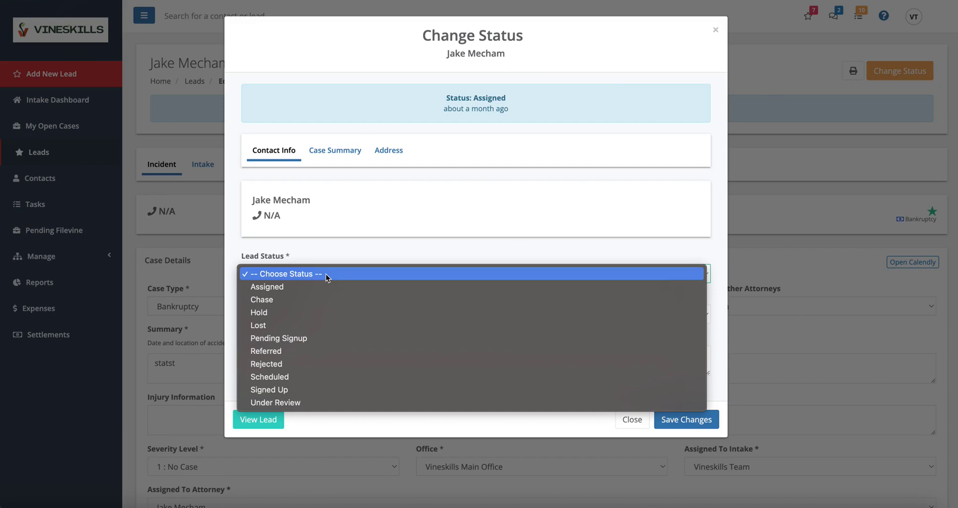
pyautogui.click(293, 303)
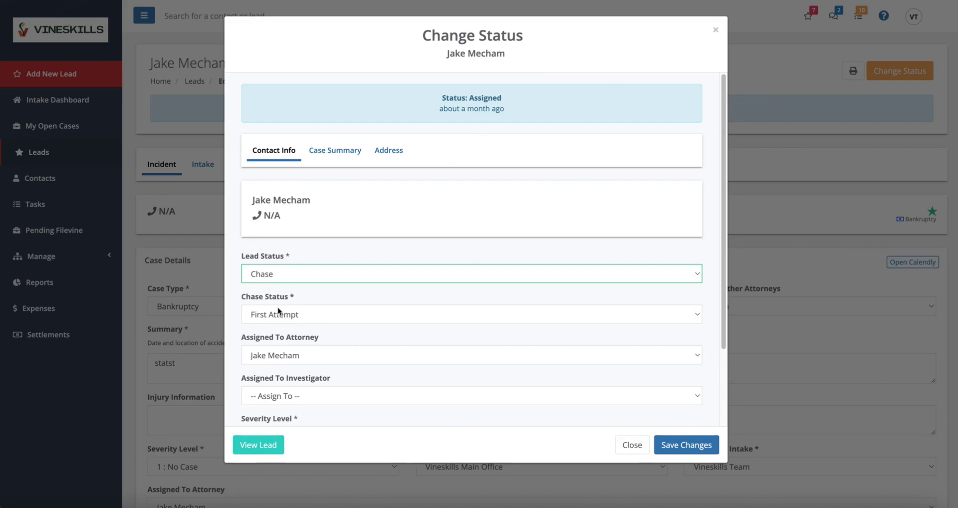
pyautogui.click(705, 446)
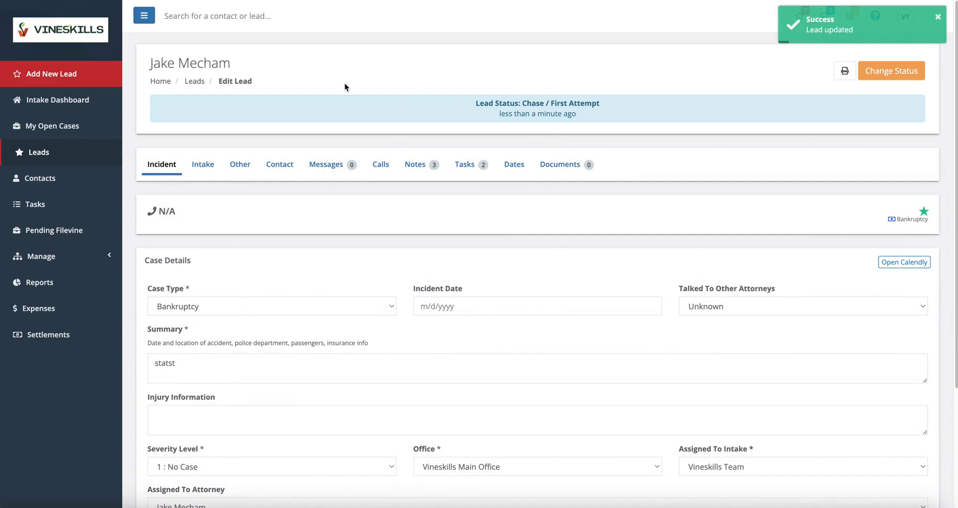
# Return to the Lead Statuses article and examine the Chase status's definition and default follow-up tasks
pyautogui.moveTo(150, 63); pyautogui.dragTo(231, 64)
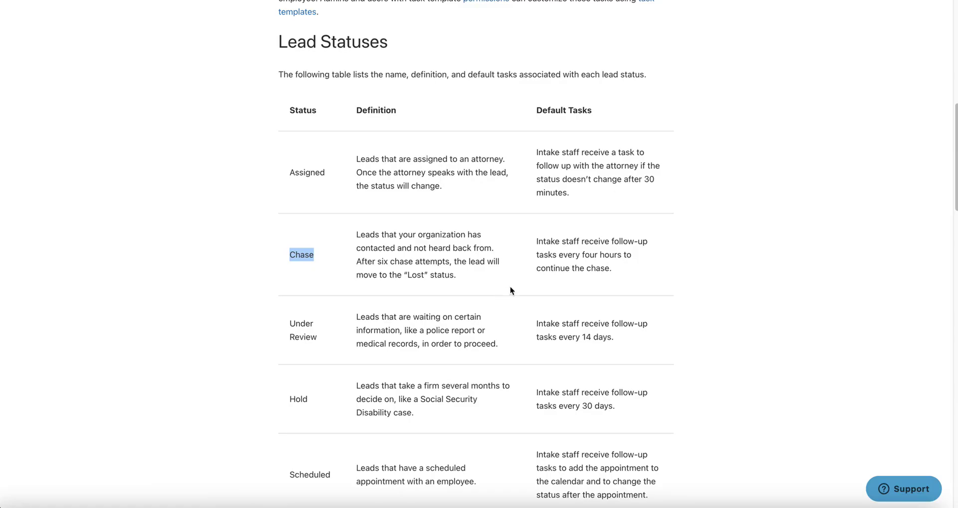
pyautogui.click(535, 261)
pyautogui.moveTo(359, 235); pyautogui.dragTo(426, 234)
pyautogui.click(430, 242)
pyautogui.moveTo(537, 248); pyautogui.dragTo(635, 243)
pyautogui.click(564, 259)
pyautogui.moveTo(581, 256); pyautogui.dragTo(537, 270)
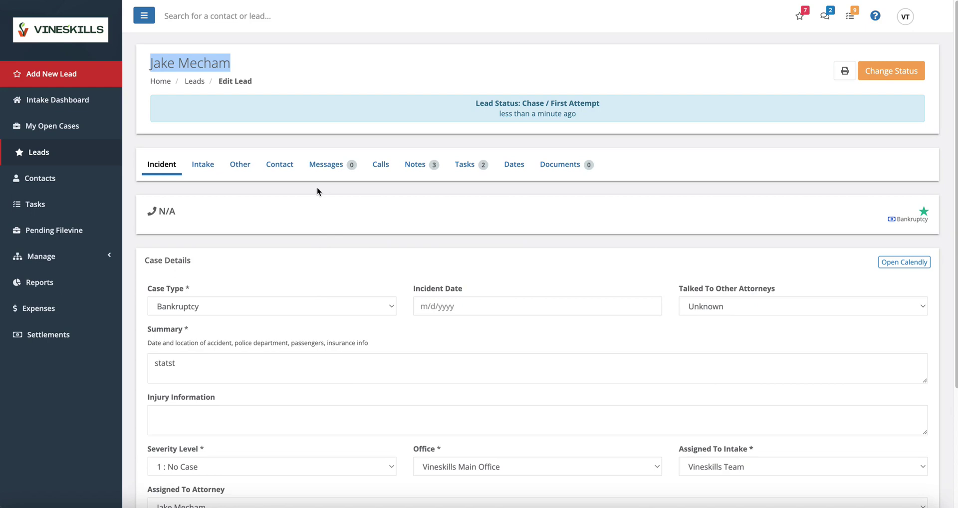
# Open the lead's tasks and check when the open Continue the chase task is scheduled
pyautogui.click(253, 65)
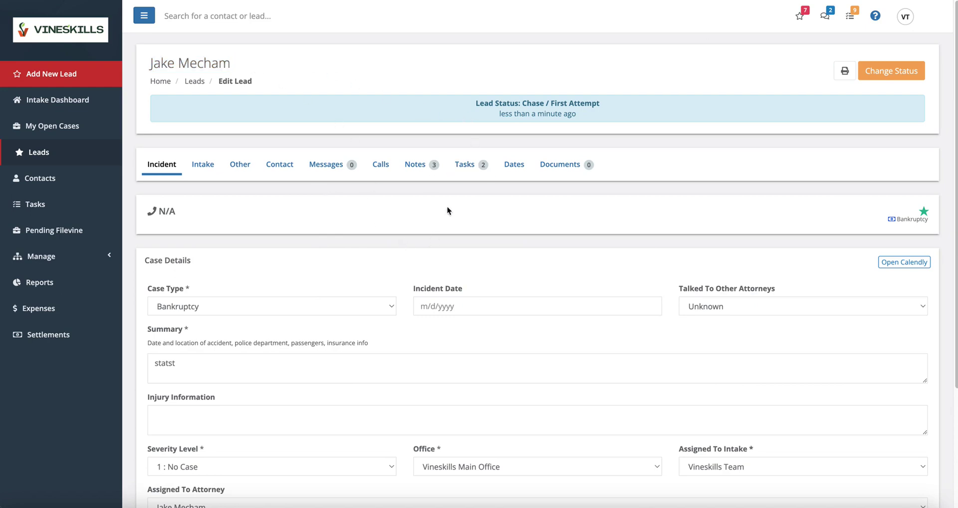
pyautogui.click(464, 164)
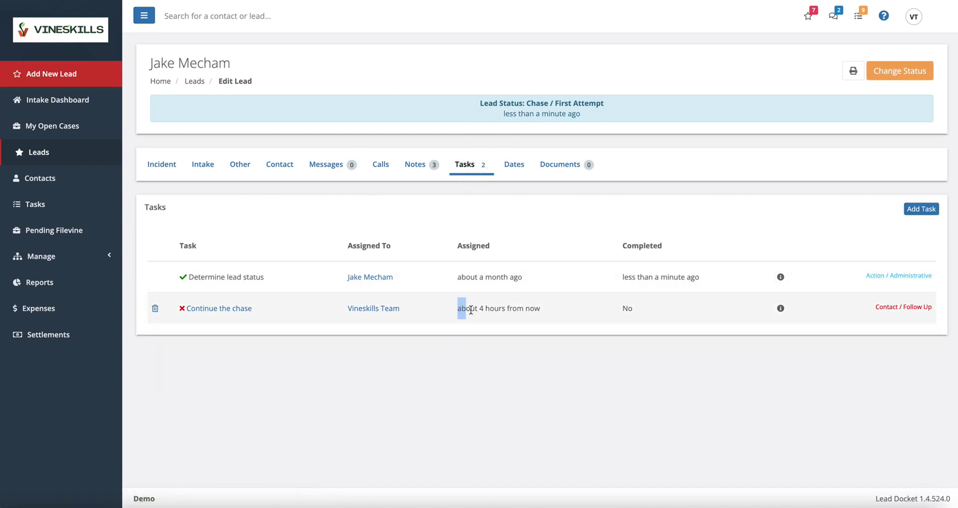
pyautogui.moveTo(470, 310); pyautogui.dragTo(547, 309)
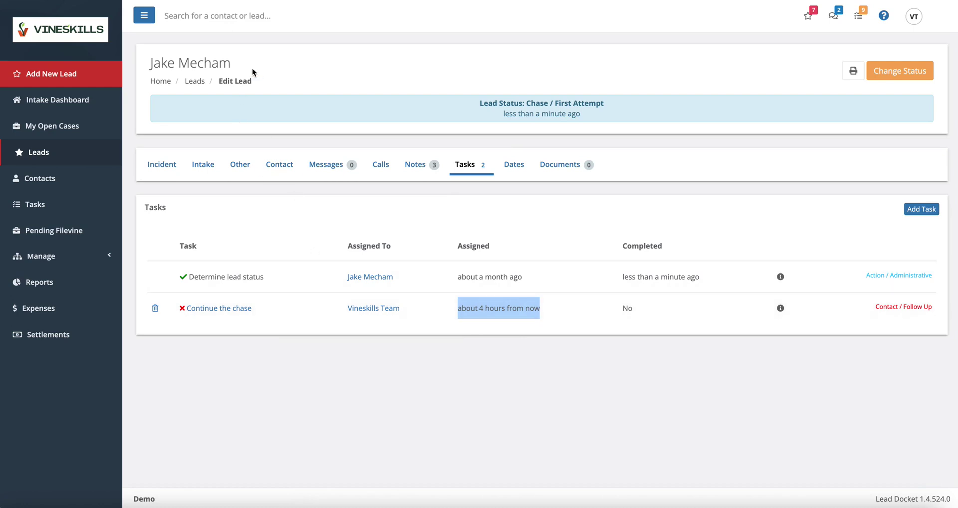
# Save the lead's status as Chase with chase status Second Attempt, and check the new follow-up task's timing
pyautogui.moveTo(231, 64); pyautogui.dragTo(150, 64)
pyautogui.click(906, 75)
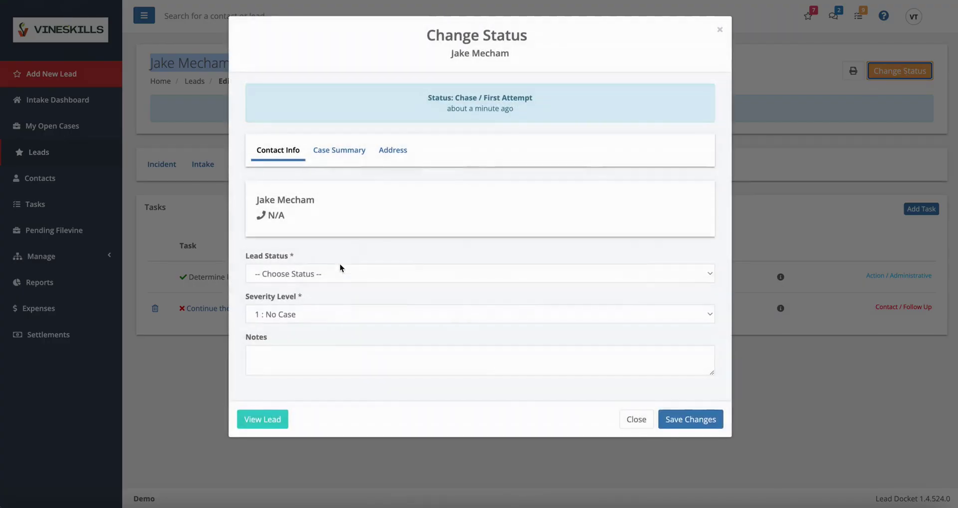
pyautogui.click(340, 265)
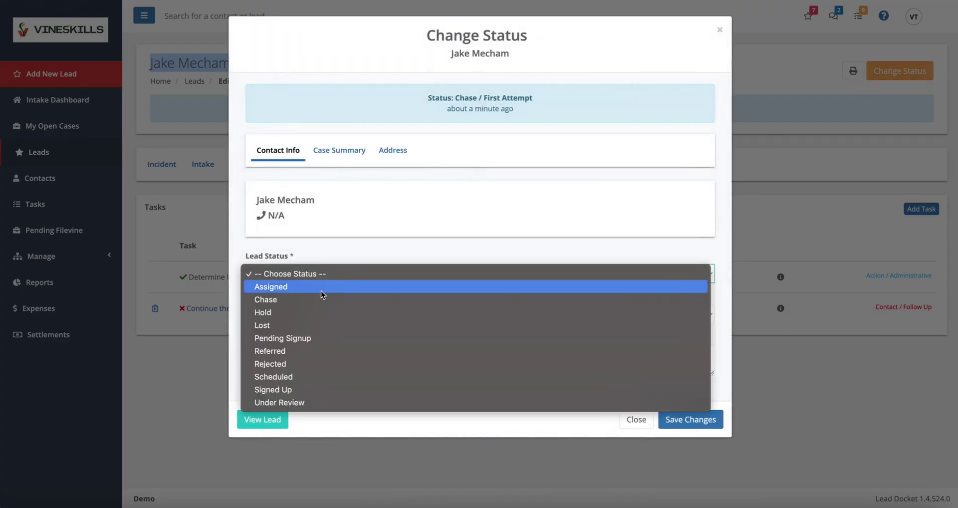
pyautogui.click(310, 300)
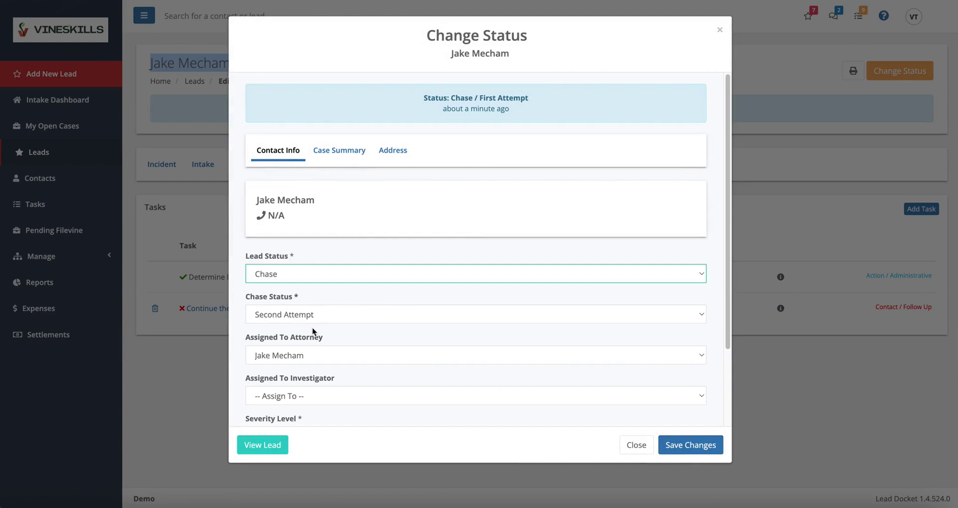
pyautogui.click(690, 446)
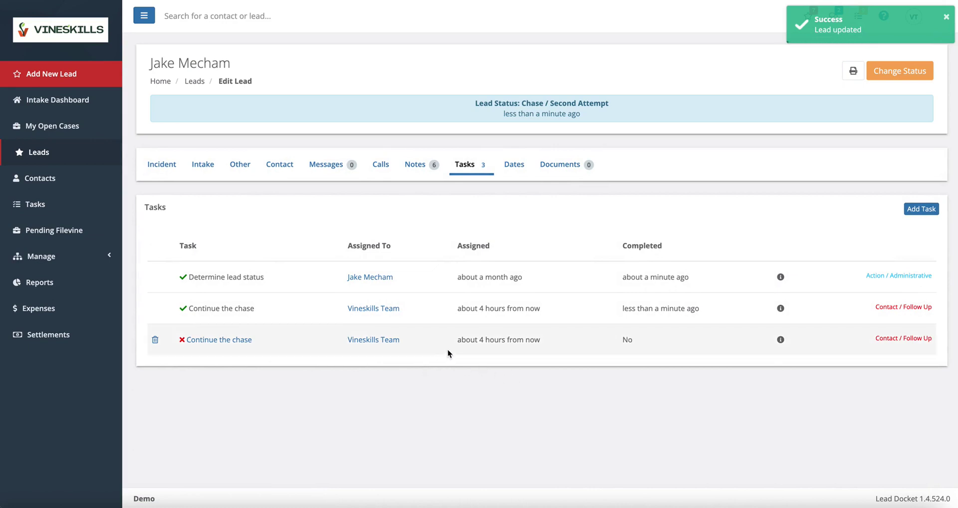
pyautogui.moveTo(455, 340); pyautogui.dragTo(540, 340)
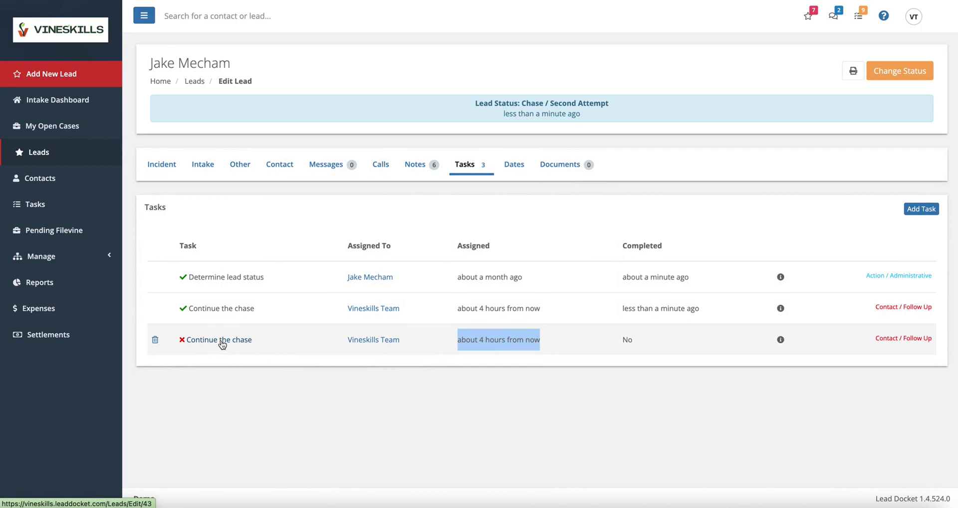
pyautogui.moveTo(238, 346)
# Choose Chase as the lead status, view the available chase attempt options, and close the dialog without saving
pyautogui.click(906, 73)
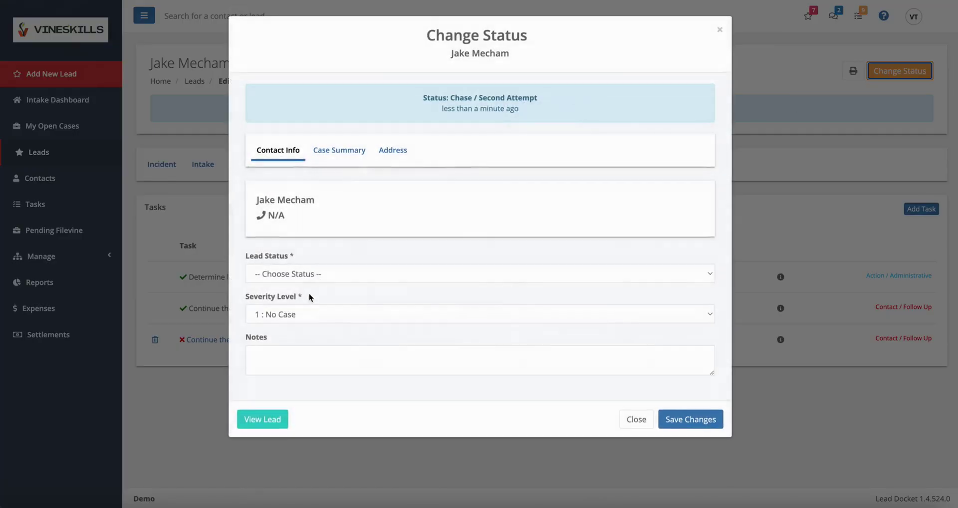
pyautogui.click(319, 273)
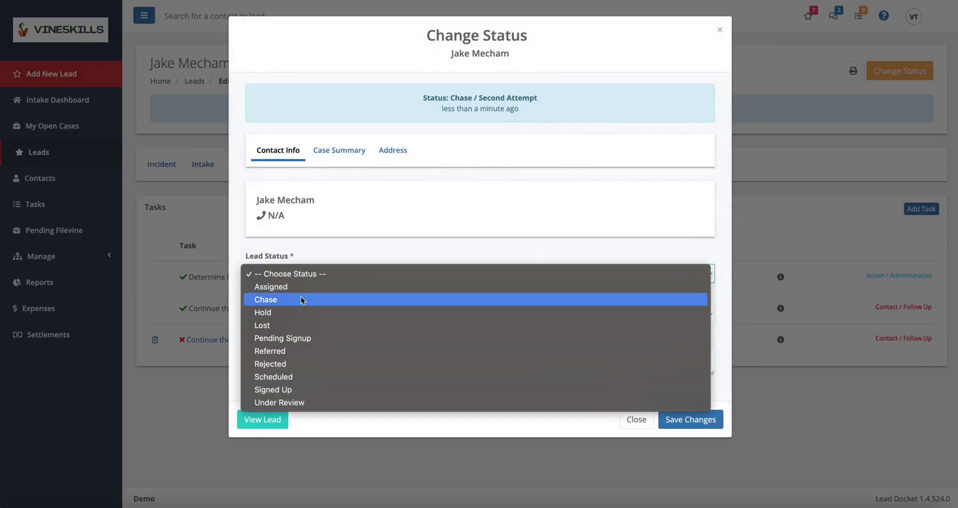
pyautogui.click(289, 303)
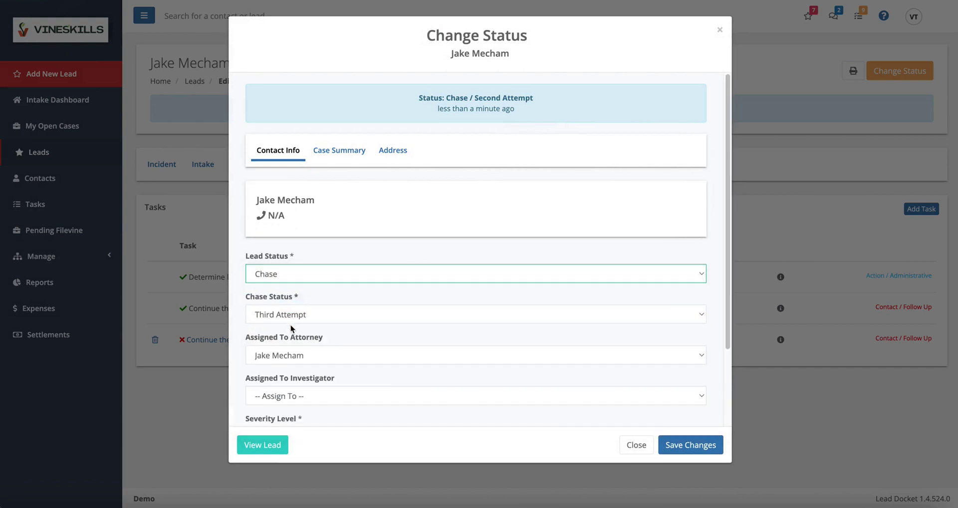
pyautogui.click(297, 313)
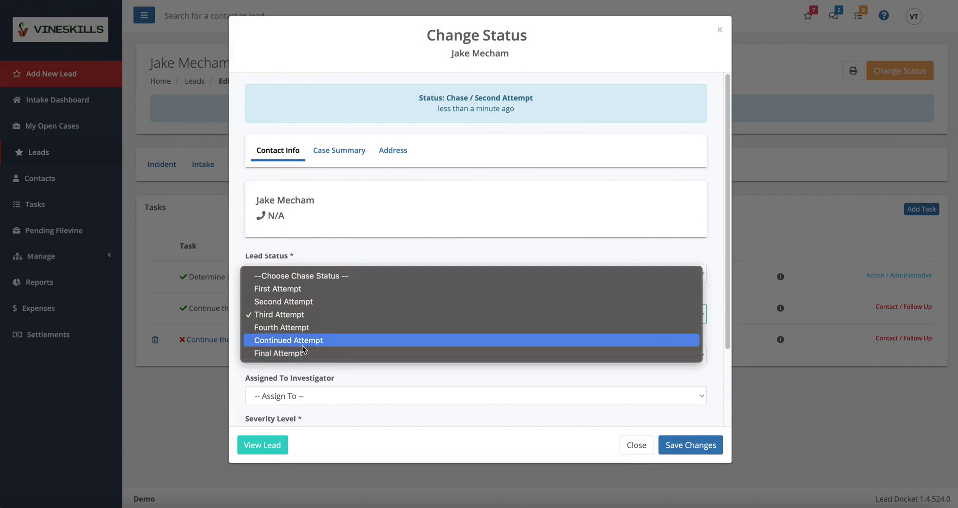
pyautogui.click(648, 258)
pyautogui.click(637, 453)
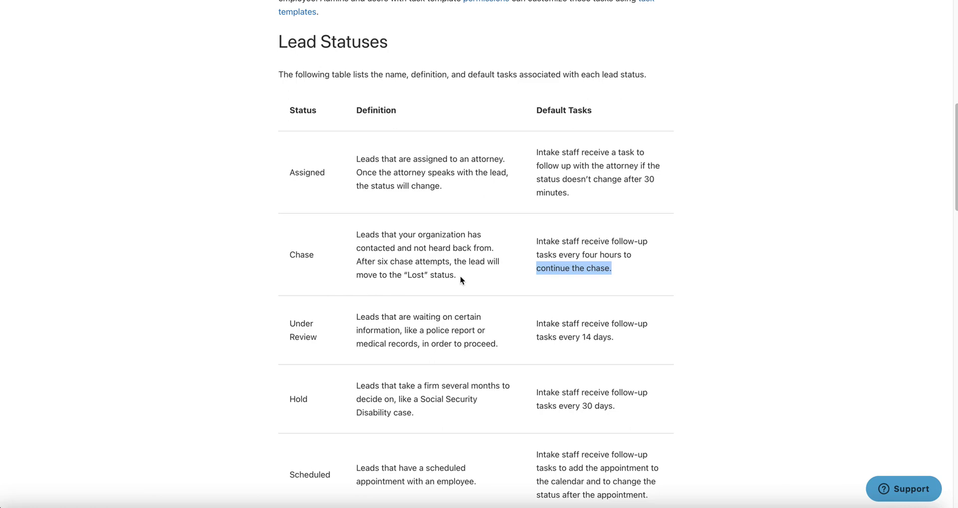
# Read the Chase definition in the Lead Statuses article, and return to the lead's completed Continue the chase task
pyautogui.click(492, 275)
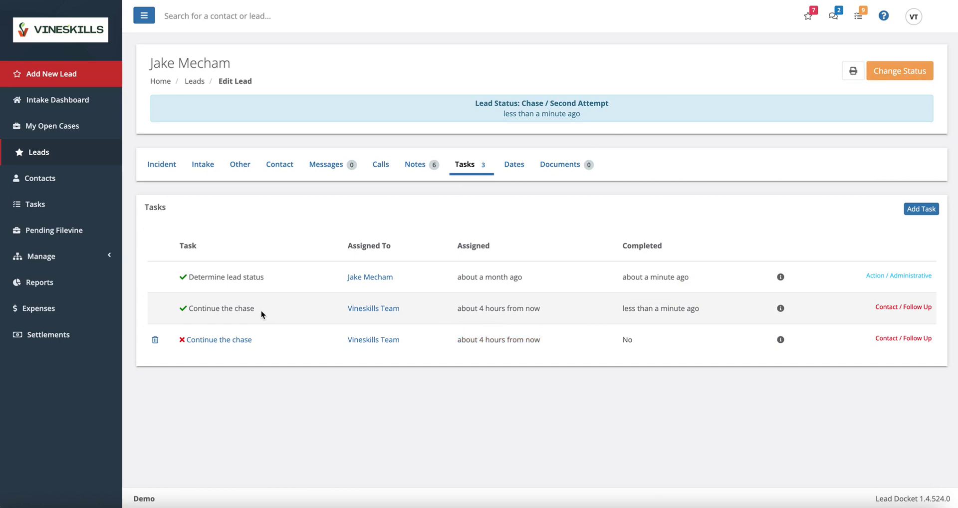
pyautogui.moveTo(263, 312); pyautogui.dragTo(190, 311)
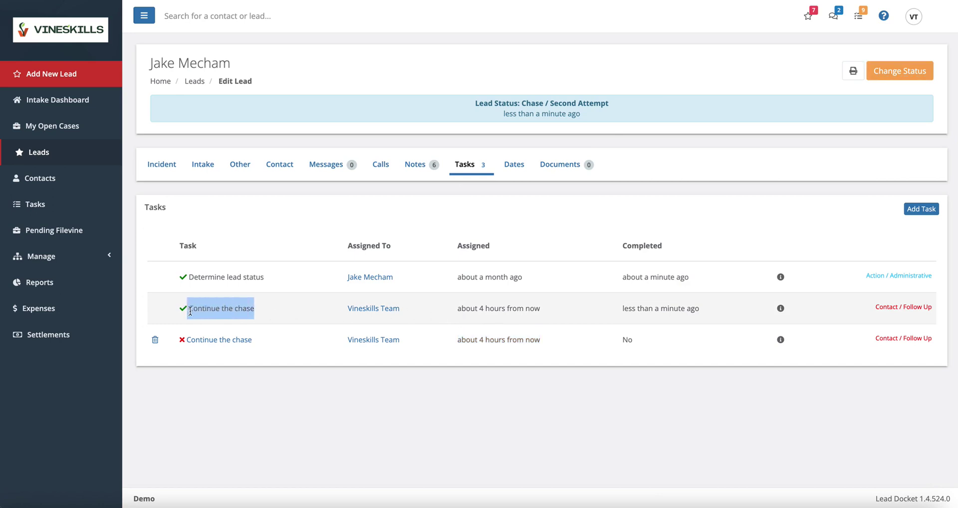
# Open the Chase Fourth Attempt Text message template for editing and examine its message wording
pyautogui.click(73, 259)
pyautogui.click(80, 432)
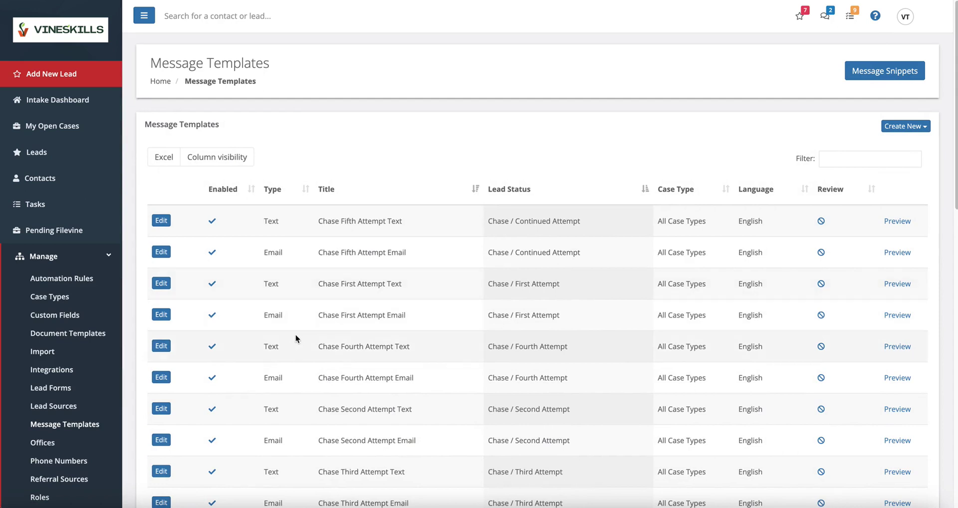
pyautogui.click(165, 350)
pyautogui.moveTo(229, 251); pyautogui.dragTo(681, 264)
pyautogui.click(692, 267)
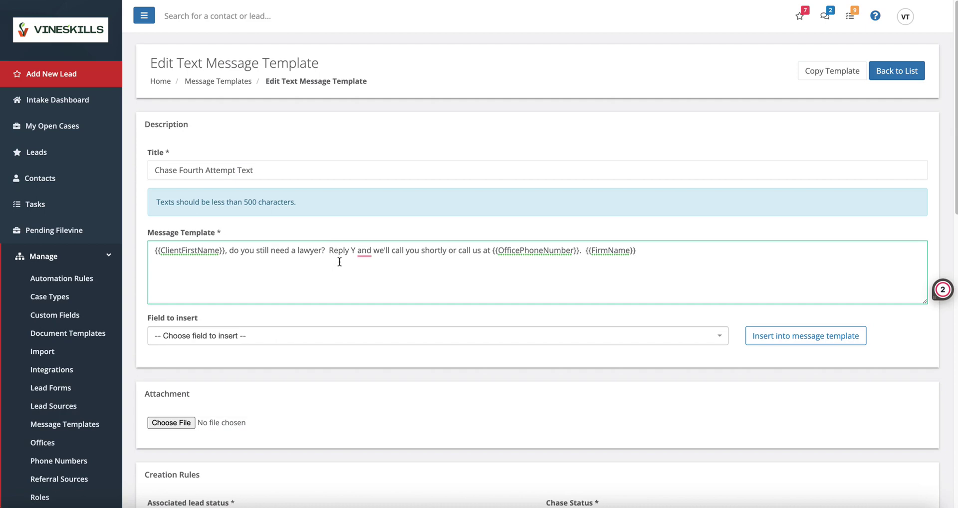
pyautogui.moveTo(357, 260)
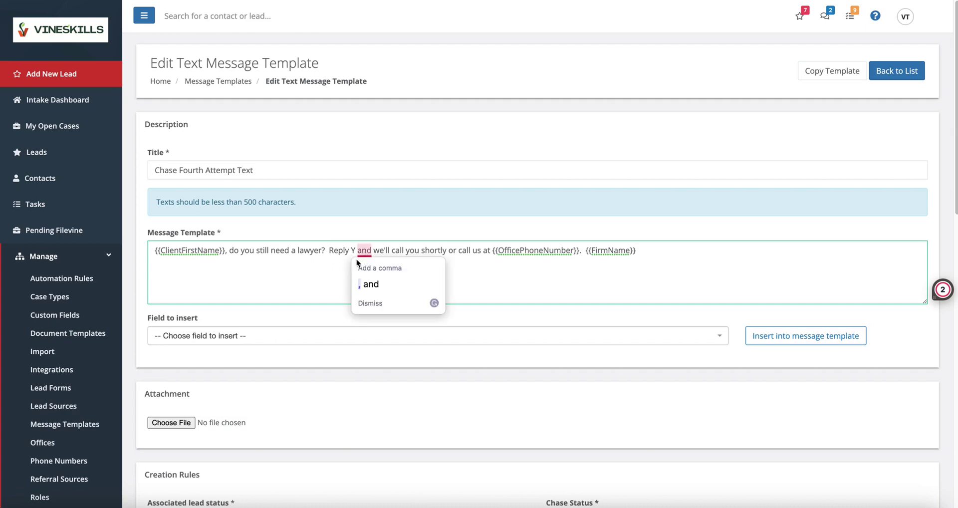
# Reopen the bankruptcy lead from the dashboard's Chase list and view its lead status options without choosing one
pyautogui.click(50, 102)
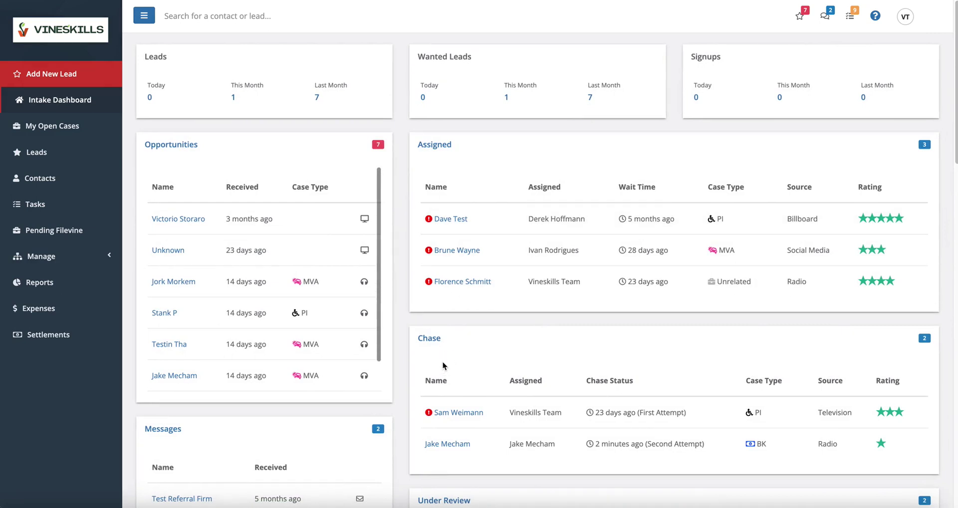
pyautogui.click(451, 443)
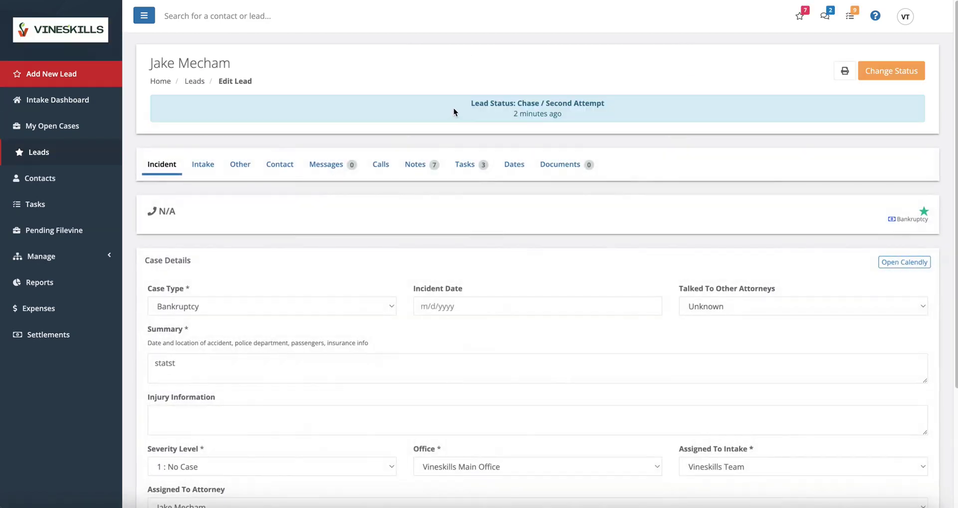
pyautogui.click(894, 74)
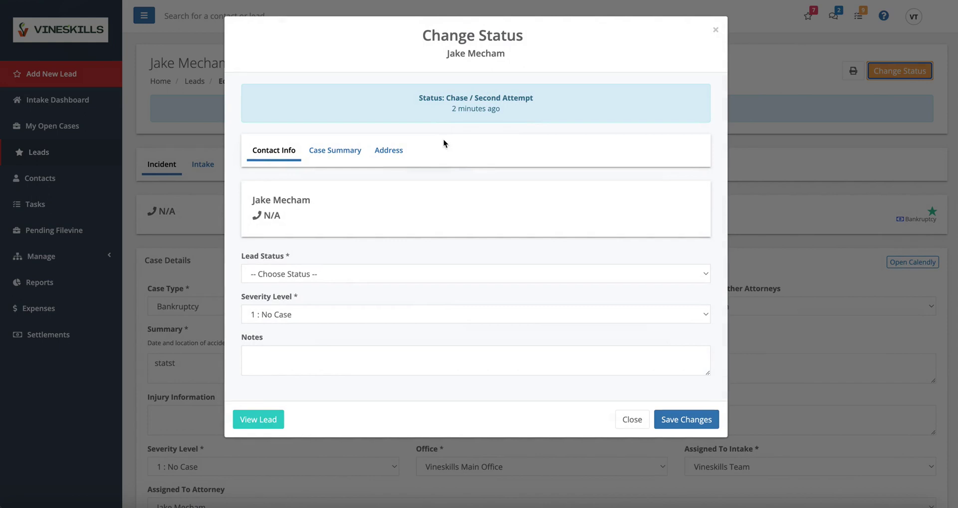
pyautogui.click(312, 275)
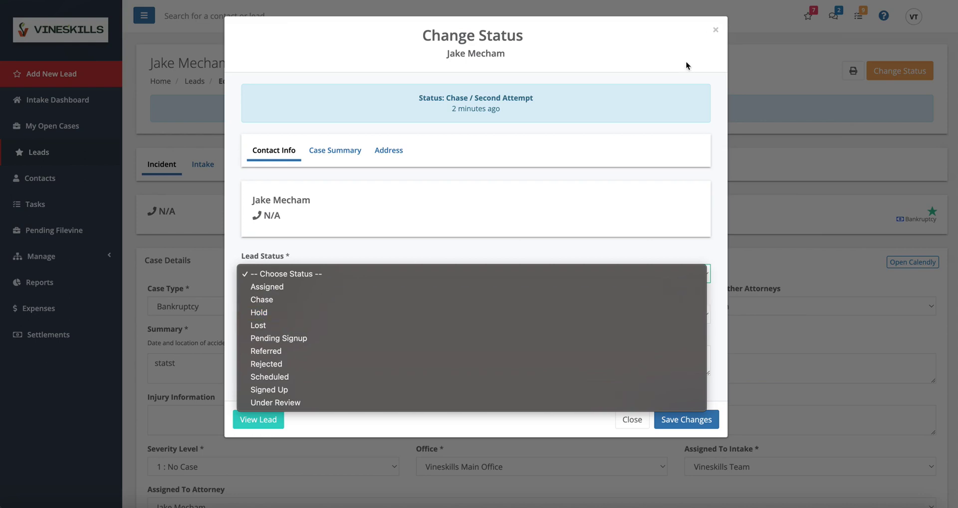
pyautogui.press('Escape')
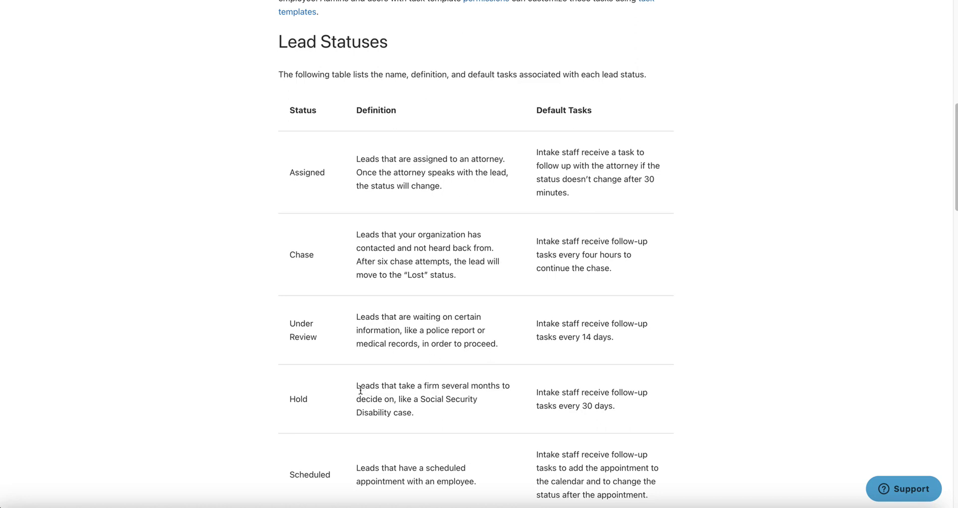
# Read the Hold status definition and its default follow-up tasks in the Lead Statuses table
pyautogui.moveTo(360, 386); pyautogui.dragTo(479, 403)
pyautogui.click(438, 402)
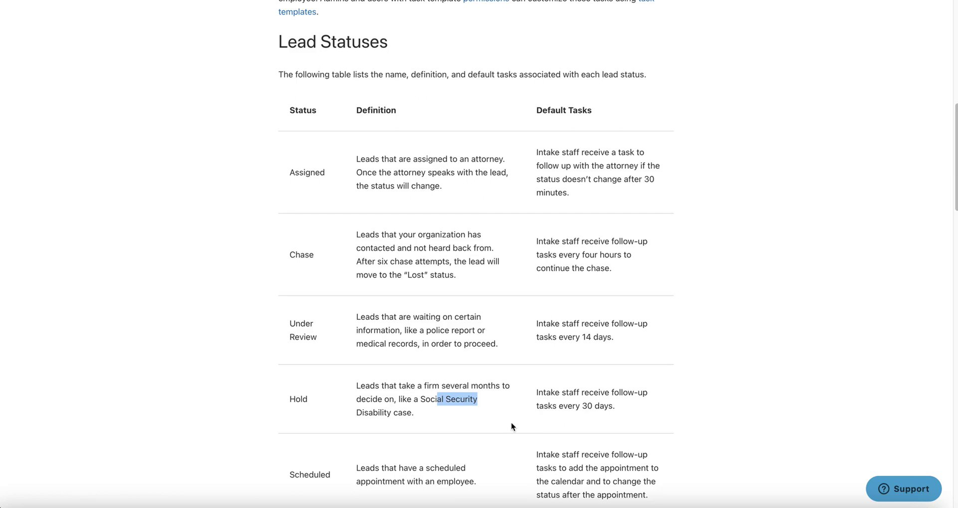
pyautogui.click(539, 414)
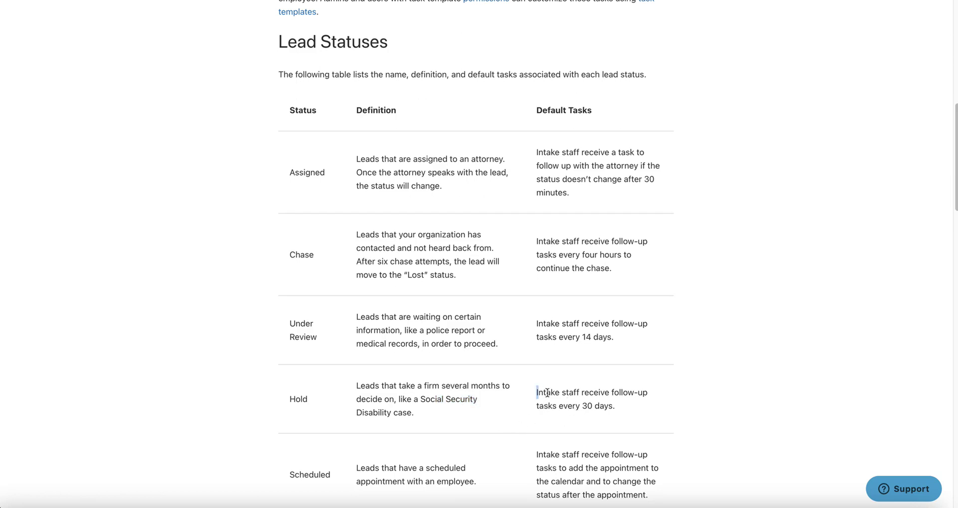
pyautogui.moveTo(536, 392); pyautogui.dragTo(627, 406)
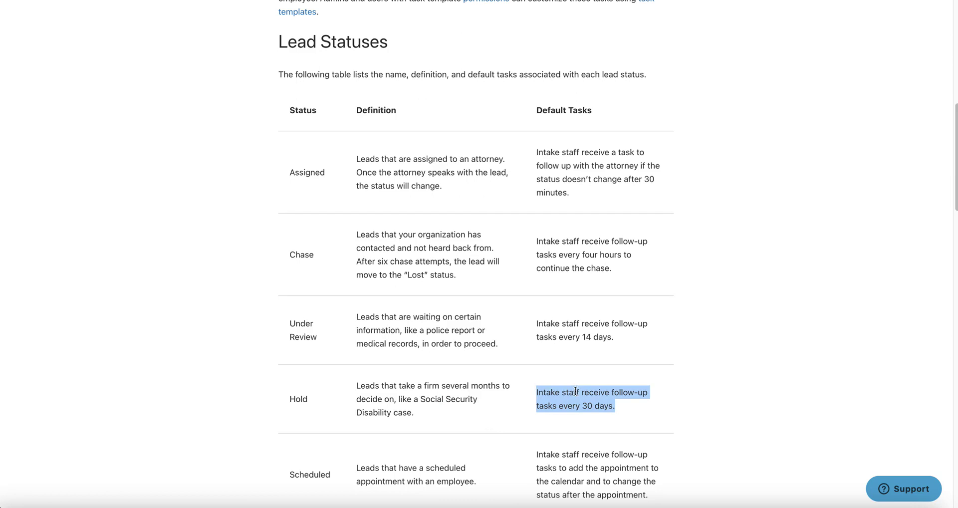
pyautogui.click(617, 409)
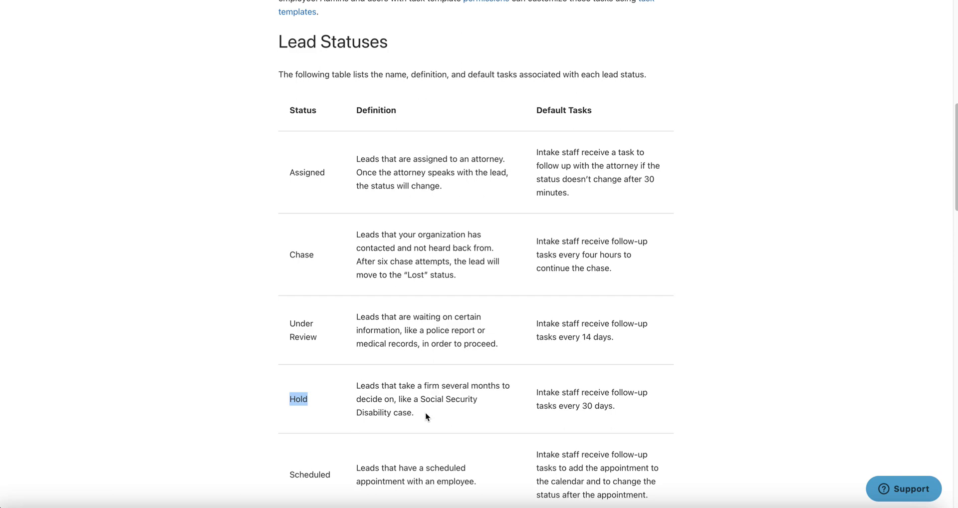
pyautogui.click(329, 406)
pyautogui.doubleClick(283, 402)
pyautogui.scroll(-4, 490, 416)
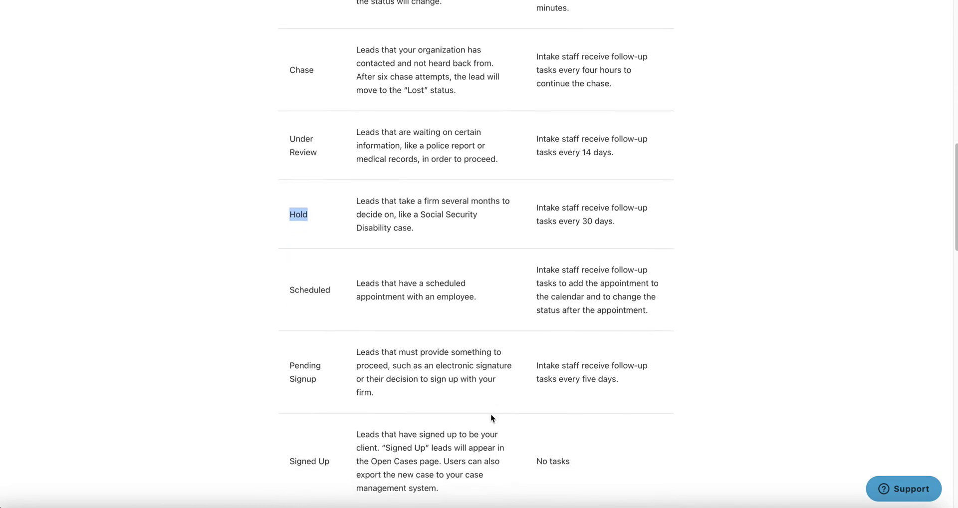
pyautogui.scroll(1, 384, 173)
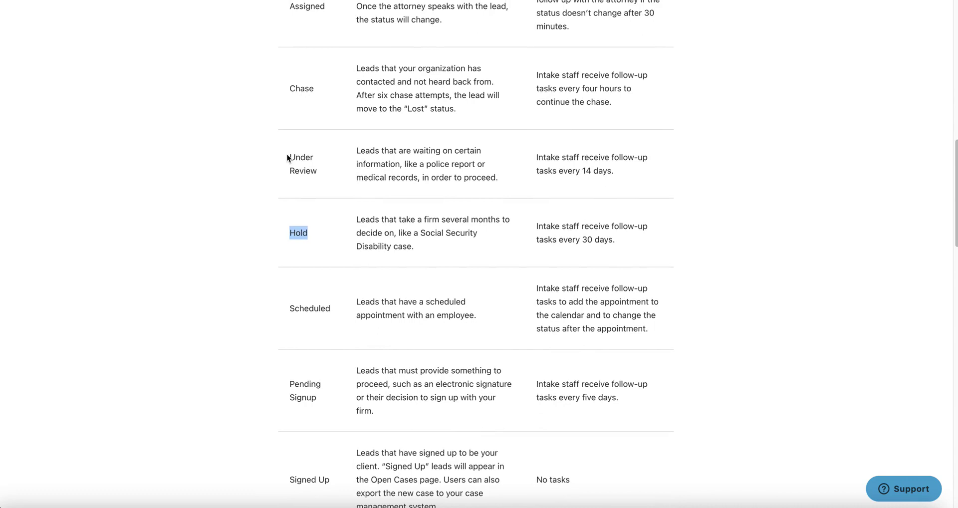
# Read the Under Review status definition, its police report example, and its default follow-up tasks
pyautogui.moveTo(286, 154); pyautogui.dragTo(323, 169)
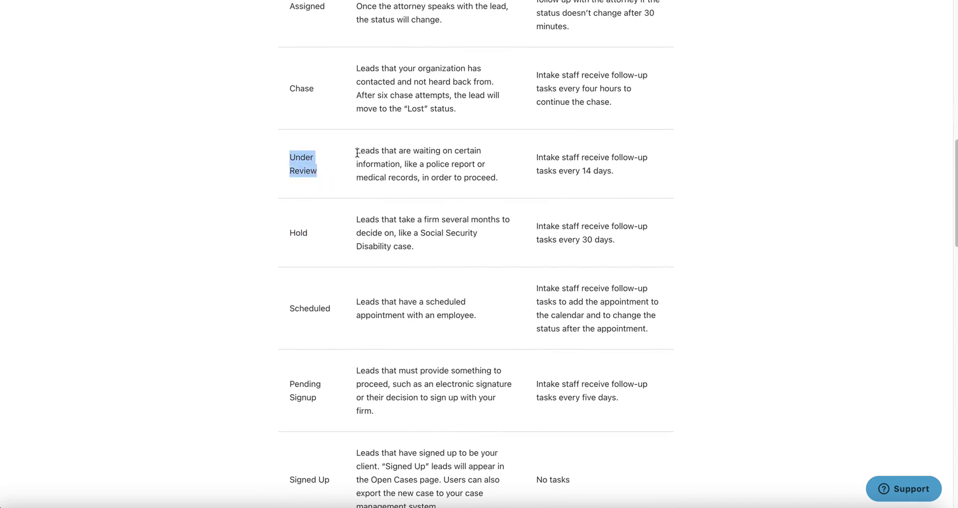
pyautogui.moveTo(357, 150); pyautogui.dragTo(469, 169)
pyautogui.click(473, 167)
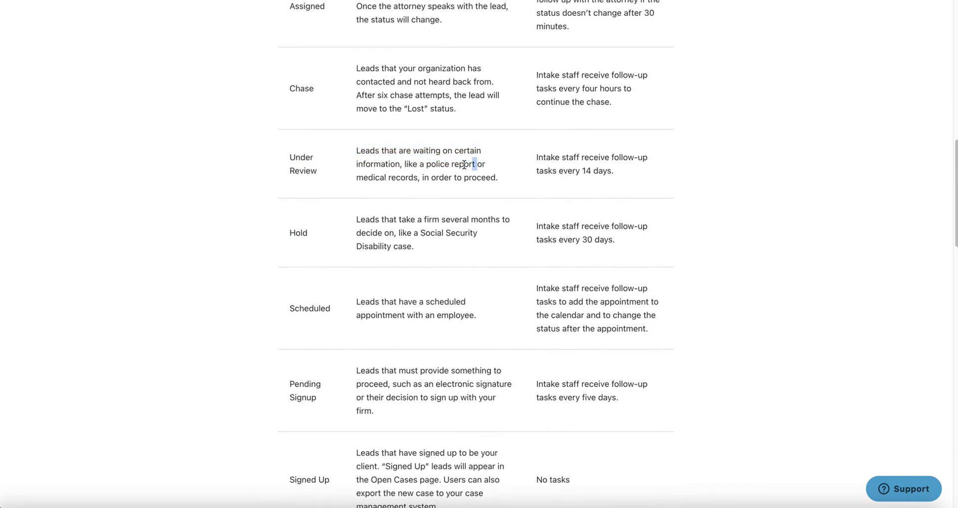
pyautogui.moveTo(464, 165); pyautogui.dragTo(425, 164)
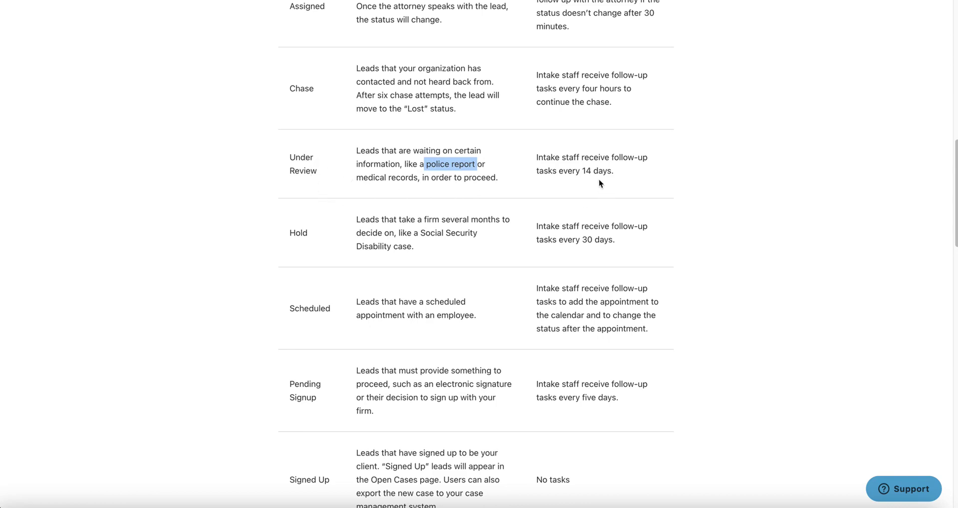
pyautogui.moveTo(538, 157); pyautogui.dragTo(669, 165)
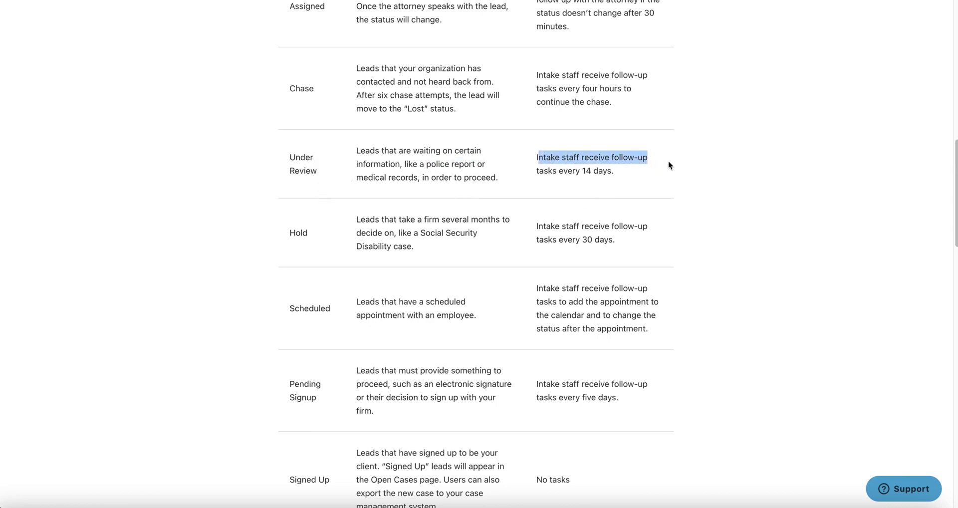
pyautogui.click(669, 164)
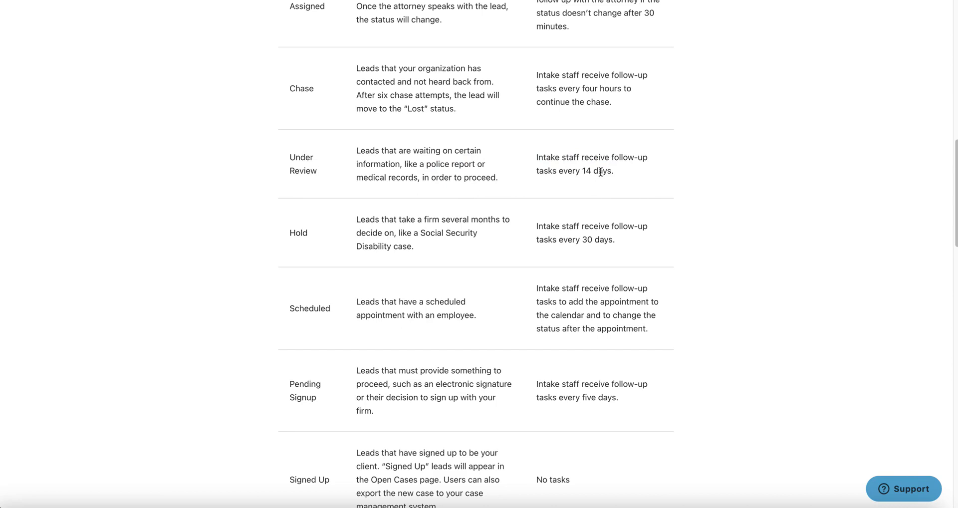
pyautogui.moveTo(582, 172); pyautogui.dragTo(633, 178)
pyautogui.click(344, 317)
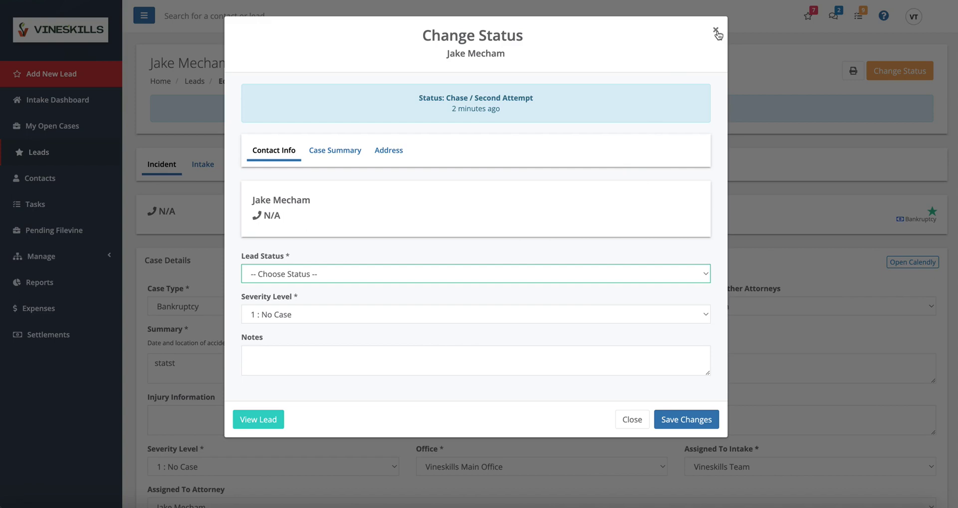
# Choose Scheduled as the bankruptcy lead's status, assign a different attorney, and compare the attorney and investigator assignment fields
pyautogui.click(339, 274)
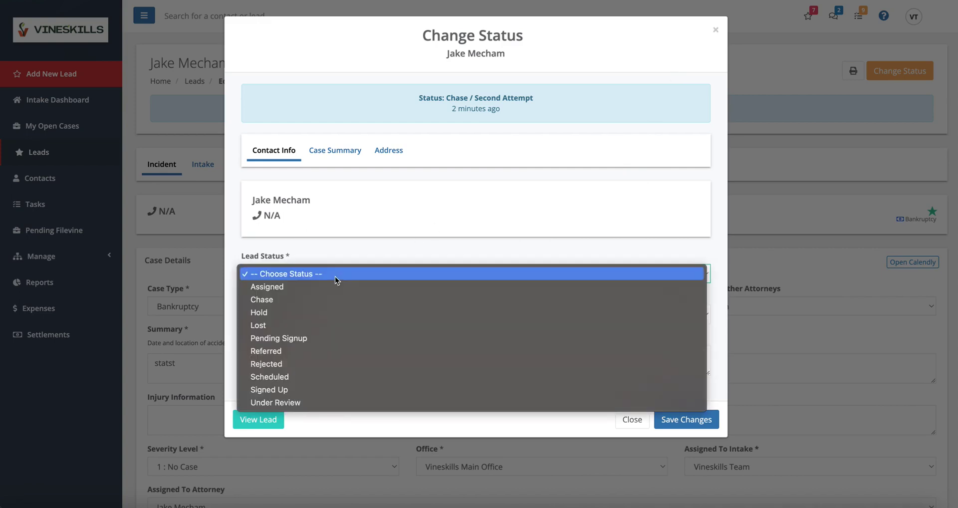
pyautogui.click(267, 377)
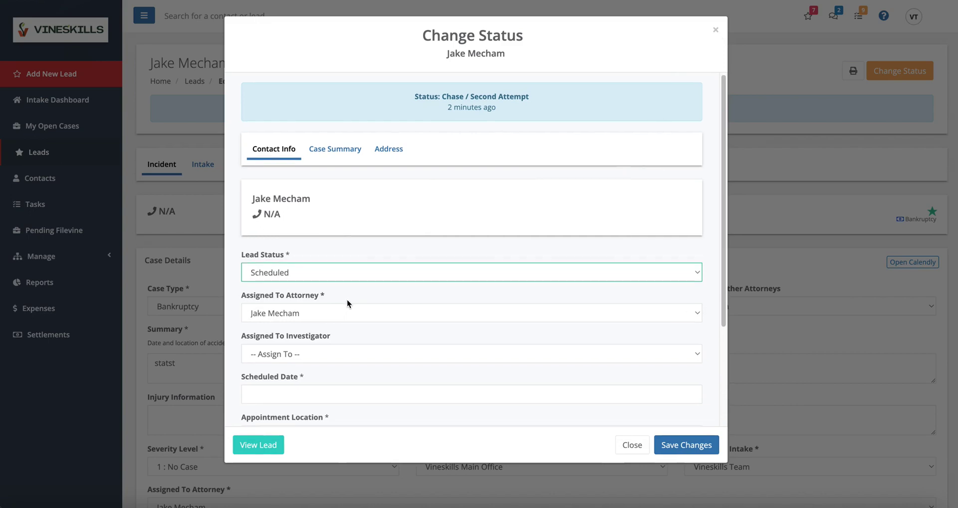
pyautogui.scroll(-1, 348, 300)
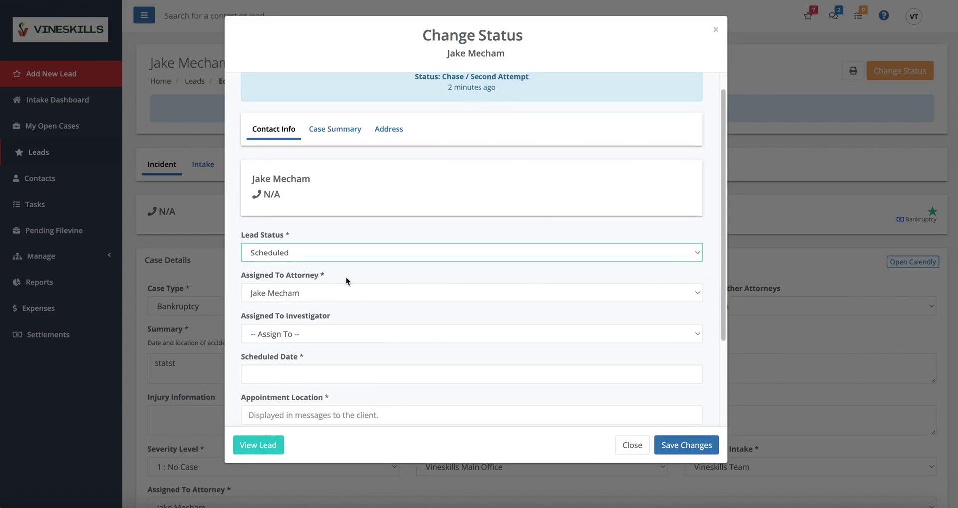
pyautogui.moveTo(325, 276); pyautogui.dragTo(270, 278)
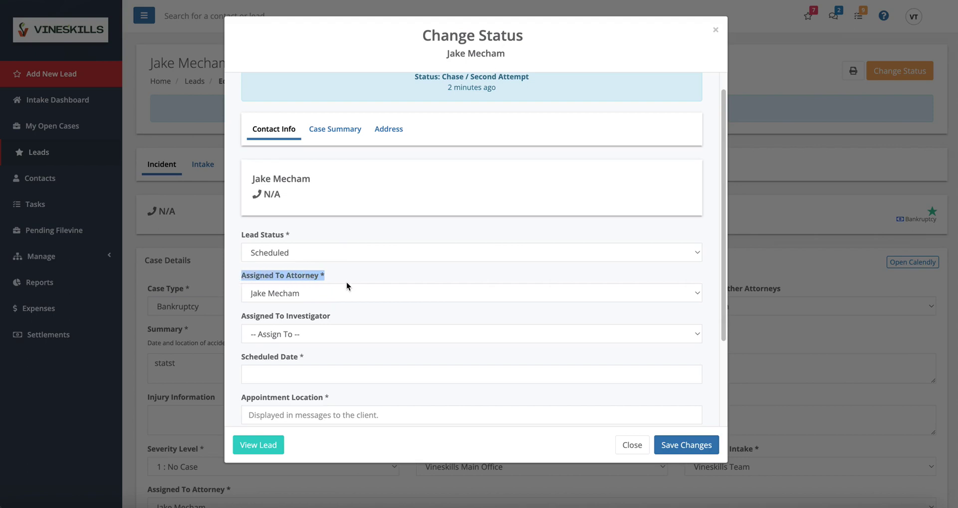
pyautogui.click(301, 295)
pyautogui.click(298, 308)
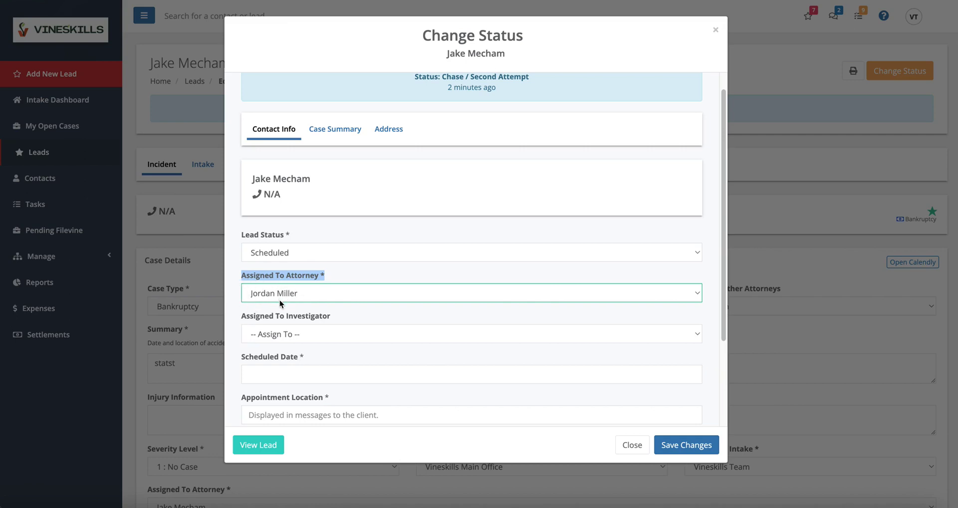
pyautogui.moveTo(320, 277); pyautogui.dragTo(299, 279)
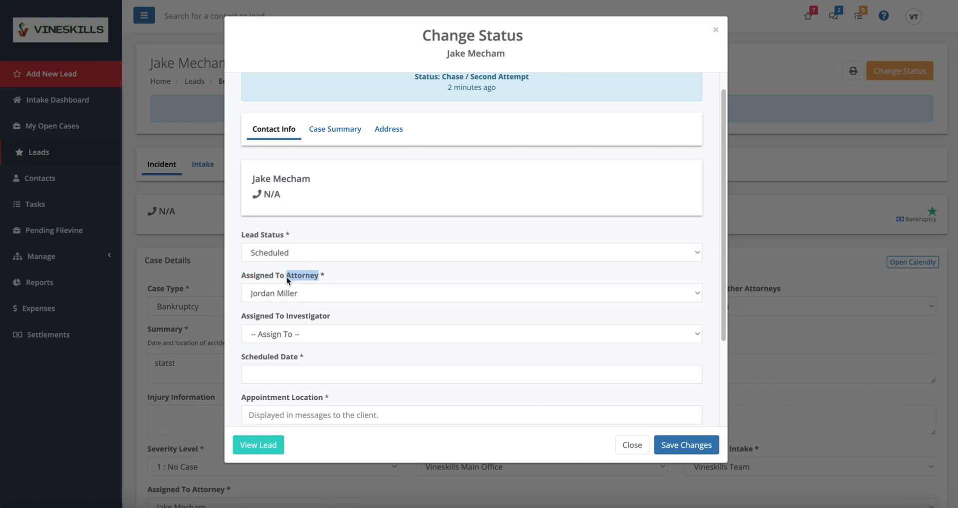
pyautogui.moveTo(329, 316); pyautogui.dragTo(303, 317)
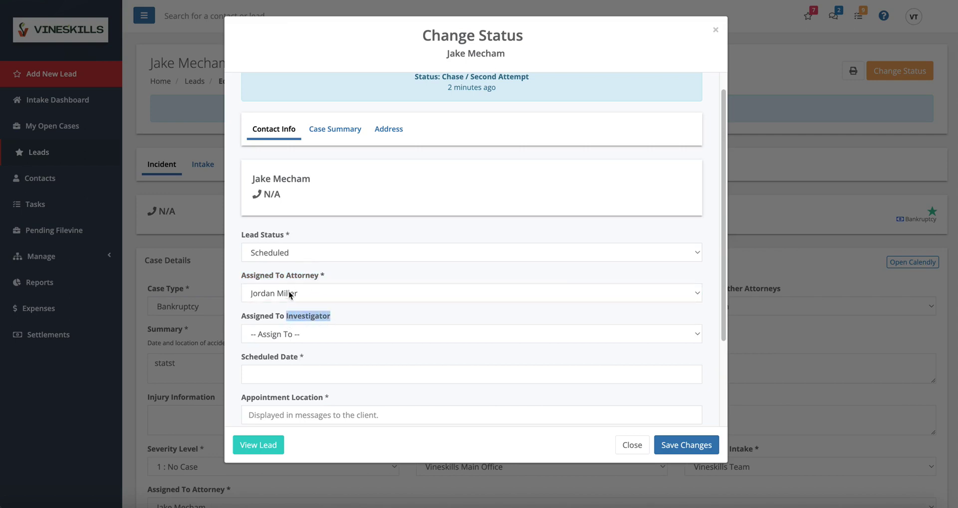
pyautogui.moveTo(315, 275); pyautogui.dragTo(274, 276)
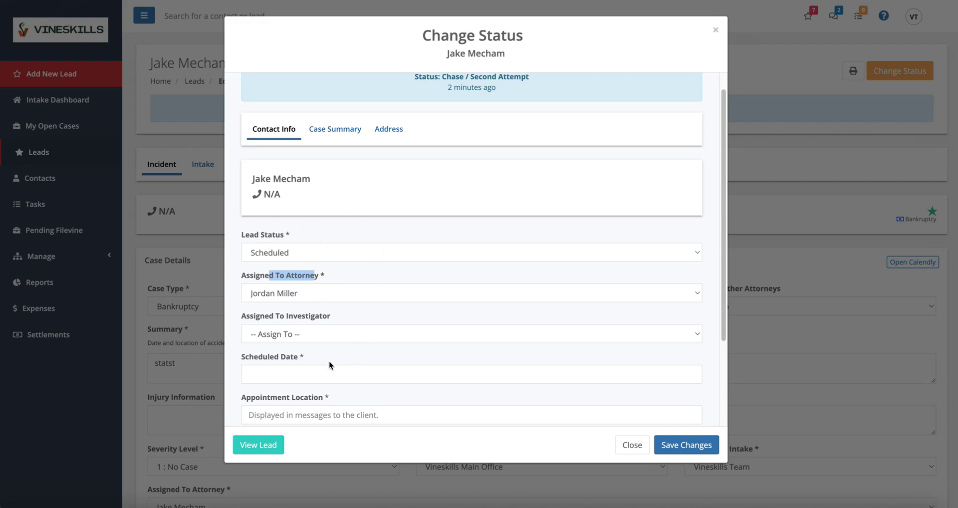
pyautogui.click(324, 275)
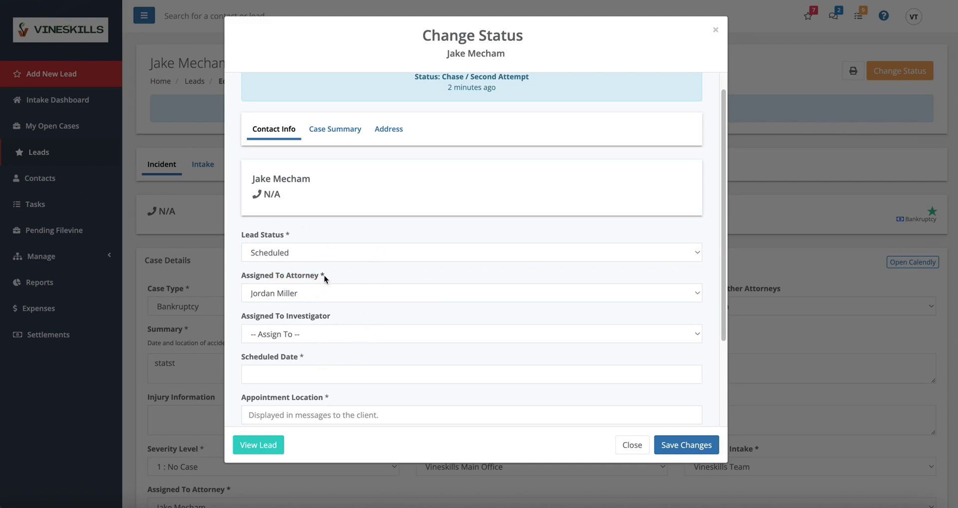
pyautogui.moveTo(325, 275); pyautogui.dragTo(319, 277)
# Set the scheduled date to 2/10/2023 4:30 PM and choose Vineskills Main Office as the appointment location
pyautogui.scroll(-3, 340, 368)
pyautogui.click(280, 258)
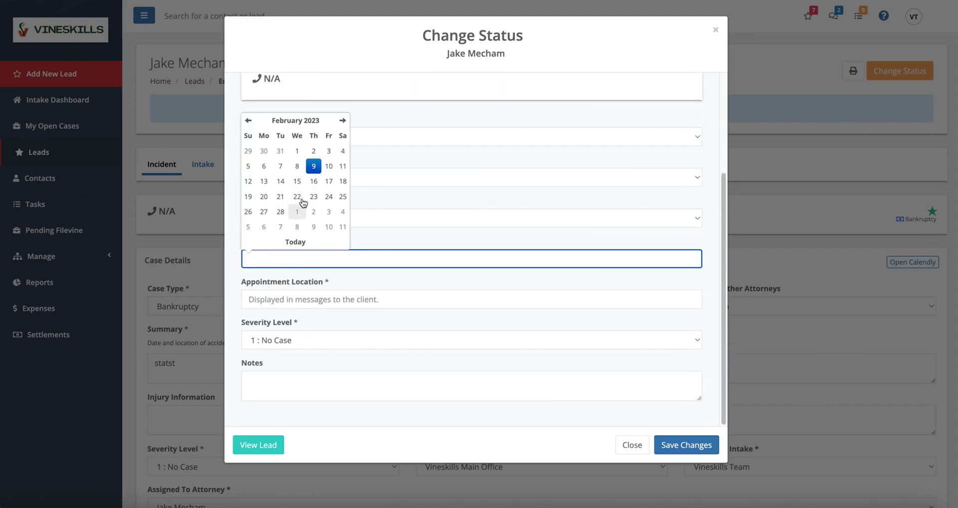
pyautogui.click(333, 169)
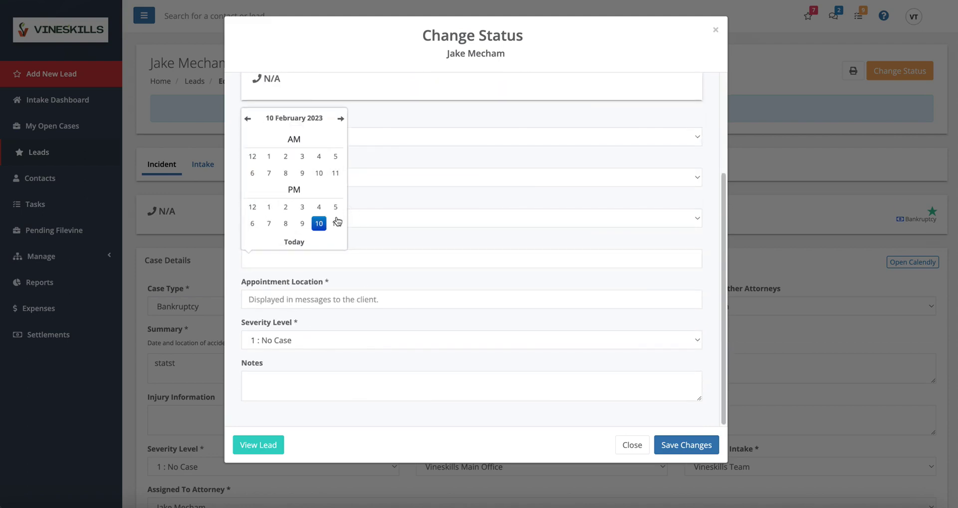
pyautogui.click(318, 207)
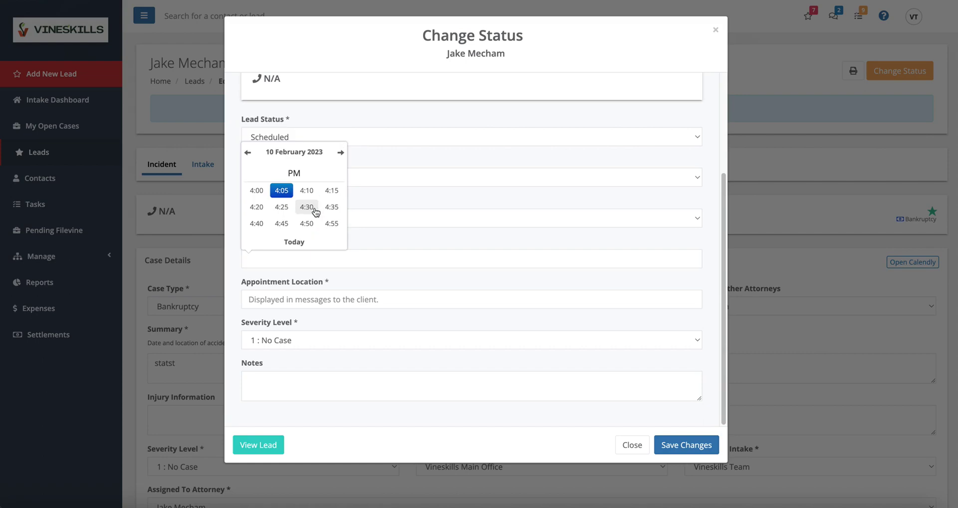
pyautogui.click(306, 207)
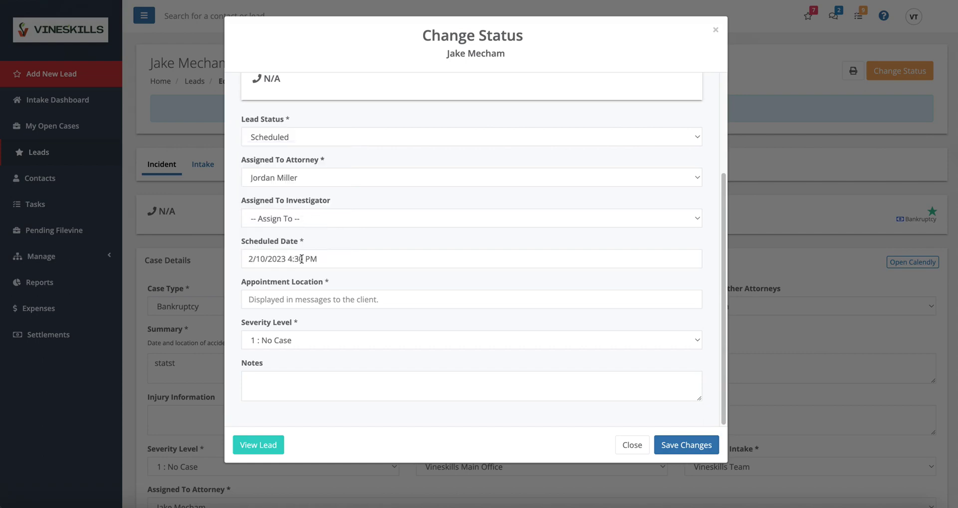
pyautogui.click(304, 299)
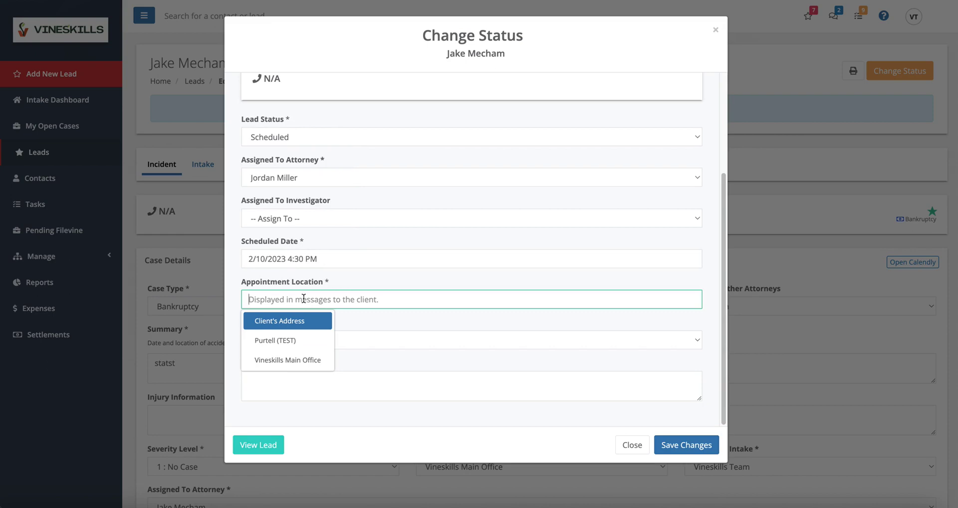
pyautogui.click(277, 359)
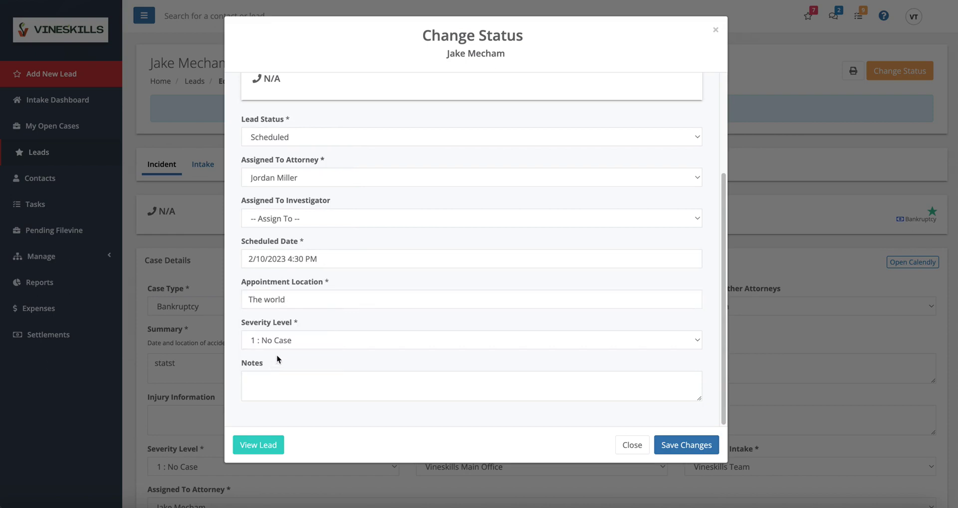
# Replace the appointment location with Phone Call, save the status change, and view the lead's assigned attorney
pyautogui.click(302, 299)
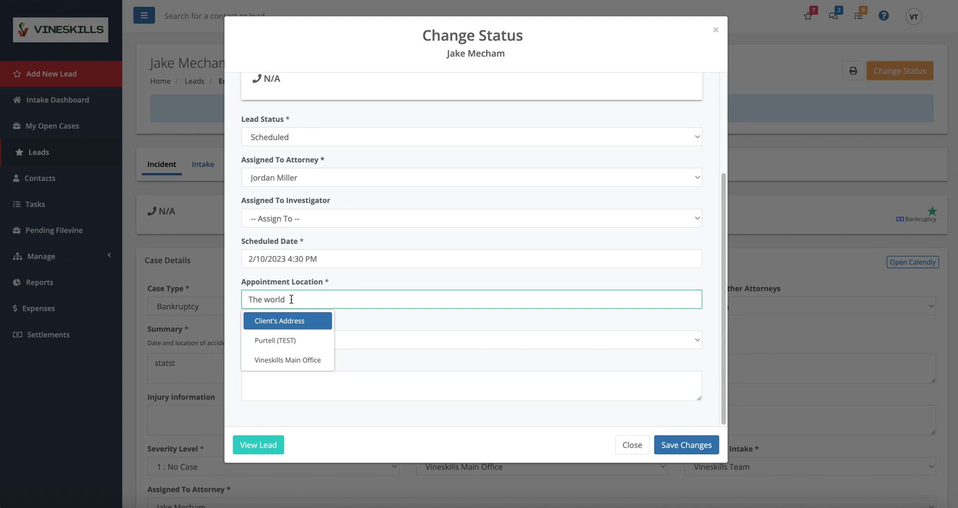
pyautogui.moveTo(293, 300); pyautogui.dragTo(245, 299)
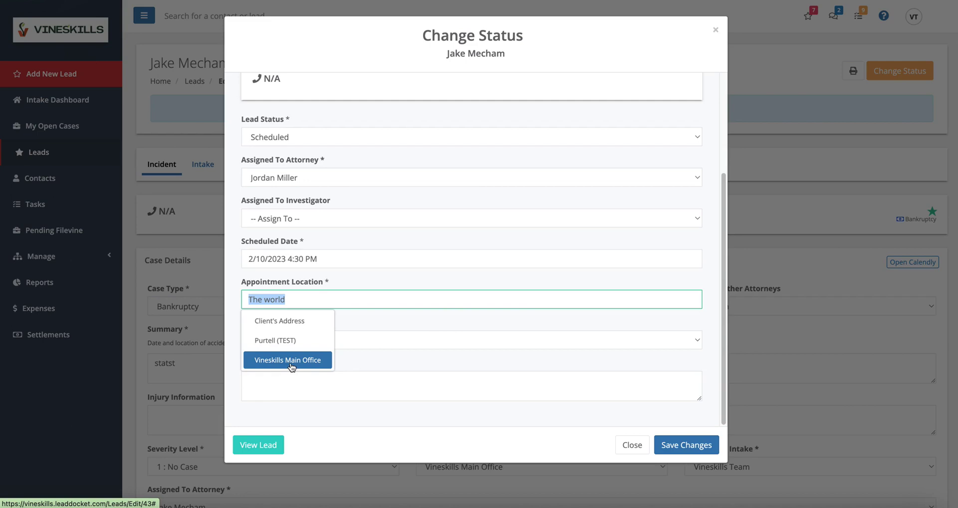
pyautogui.doubleClick(301, 300)
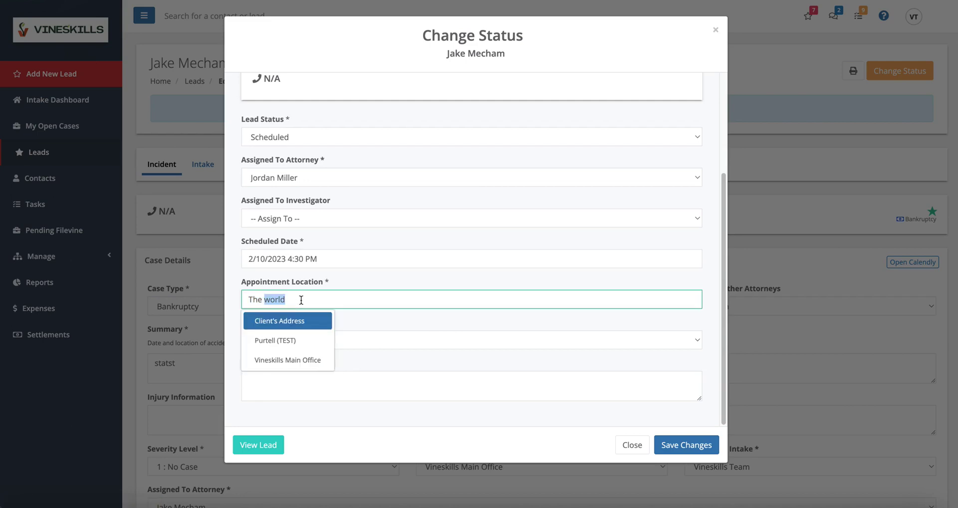
pyautogui.press('BackSpace')
pyautogui.press('BackSpace')
pyautogui.press('BackSpace')
pyautogui.press('BackSpace')
pyautogui.press('BackSpace')
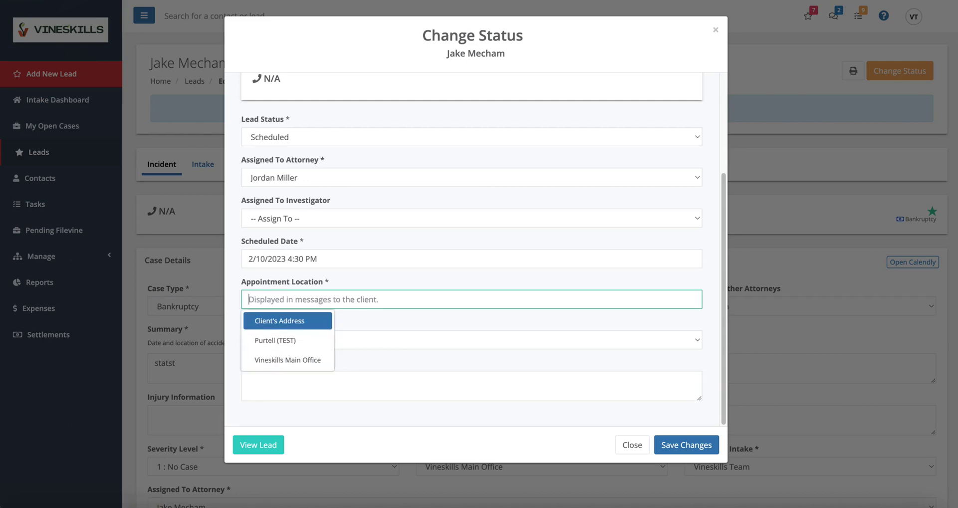
pyautogui.write('Phone')
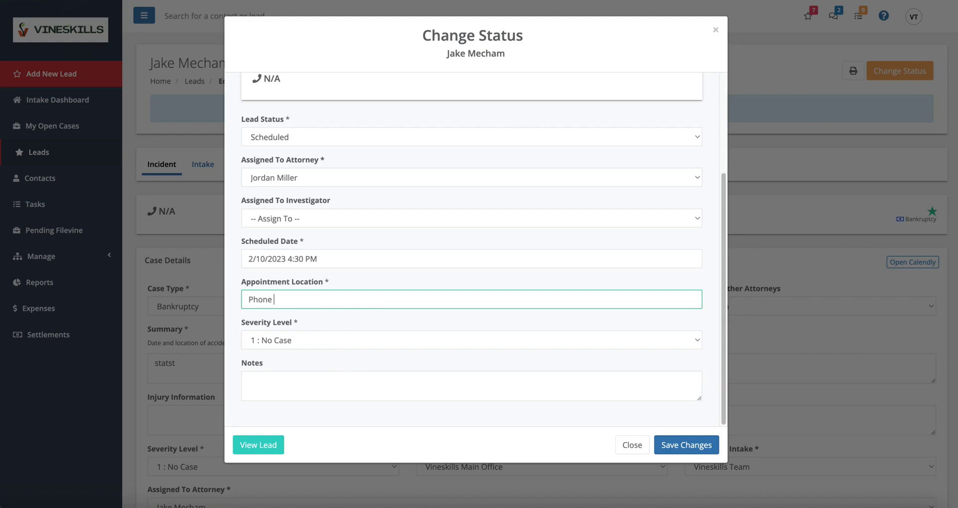
pyautogui.write(' Call')
pyautogui.click(367, 278)
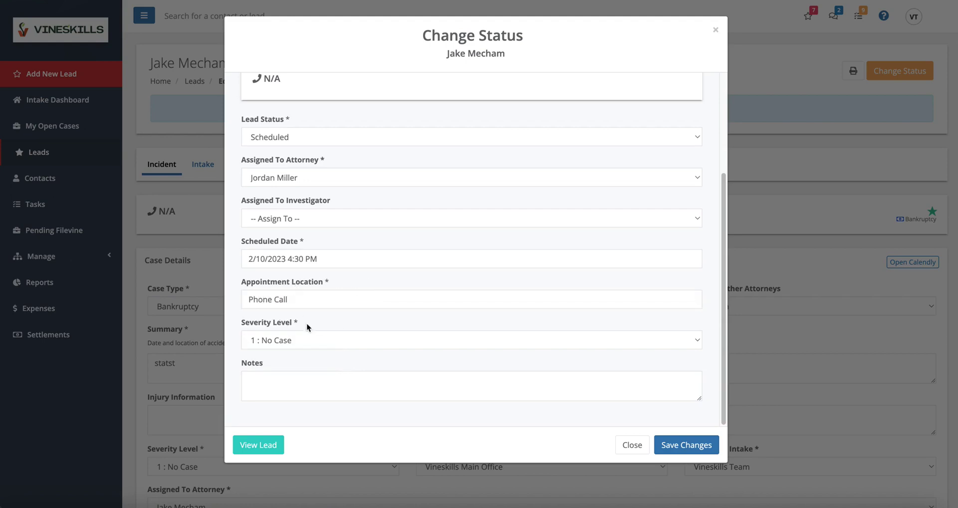
pyautogui.click(673, 446)
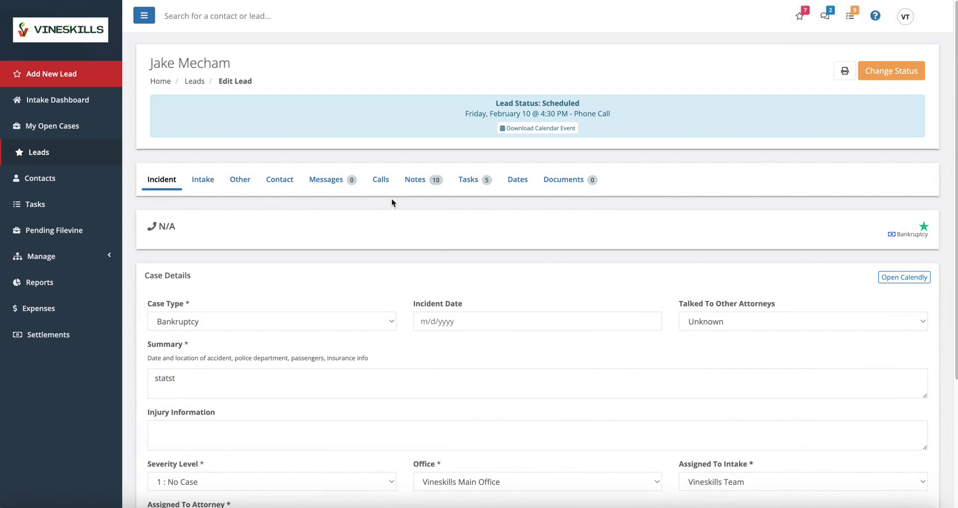
pyautogui.scroll(-3, 339, 346)
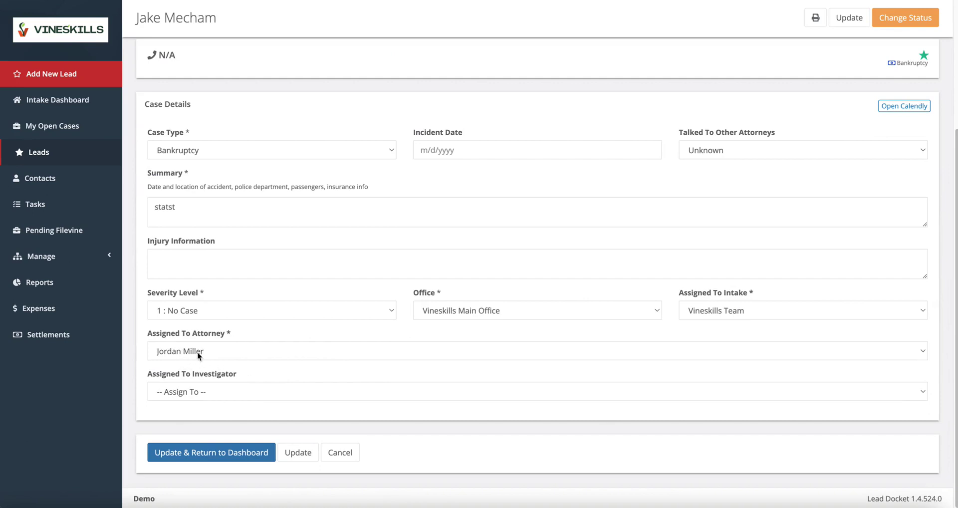
# Open the scheduled lead's internal messages to check the new client meeting notification
pyautogui.scroll(3, 304, 354)
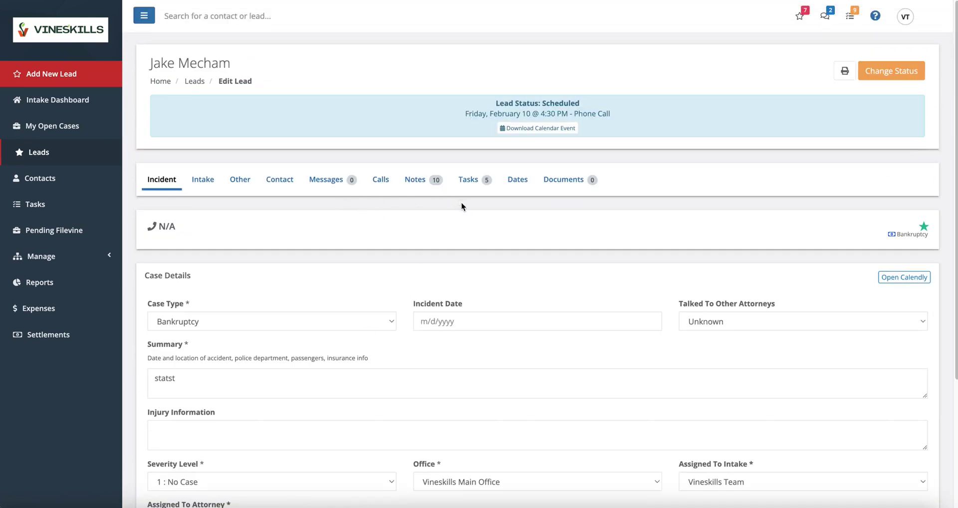
pyautogui.click(327, 181)
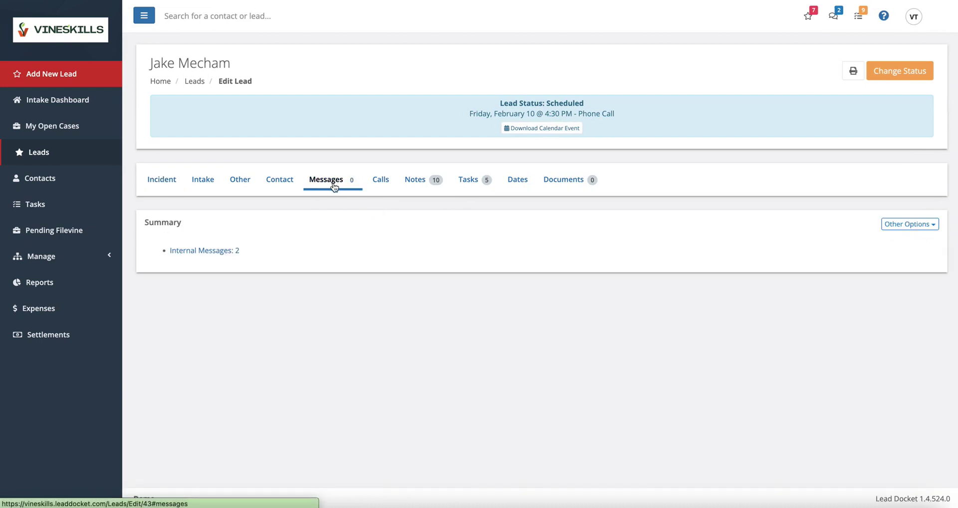
pyautogui.click(220, 251)
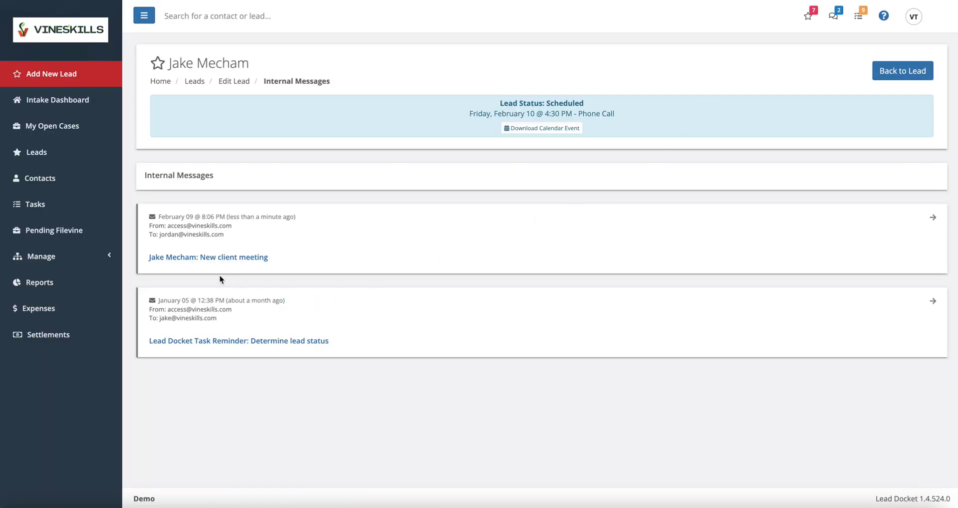
# Open the message templates and examine the appointment email and text templates for the Scheduled status
pyautogui.click(74, 265)
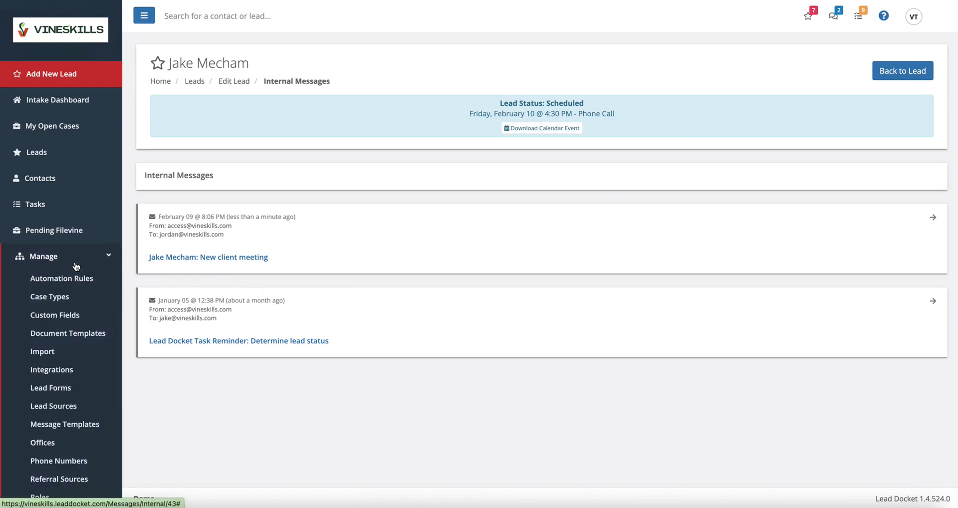
pyautogui.click(74, 335)
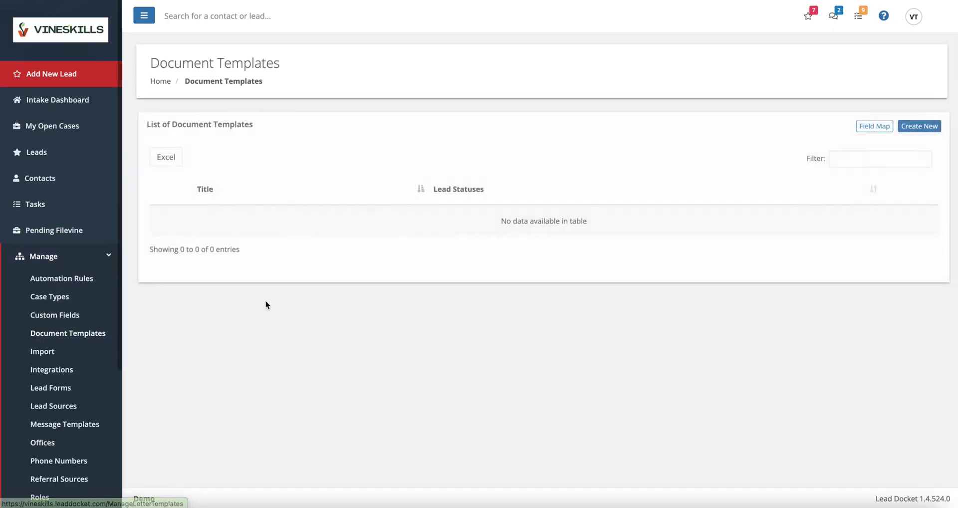
pyautogui.click(65, 425)
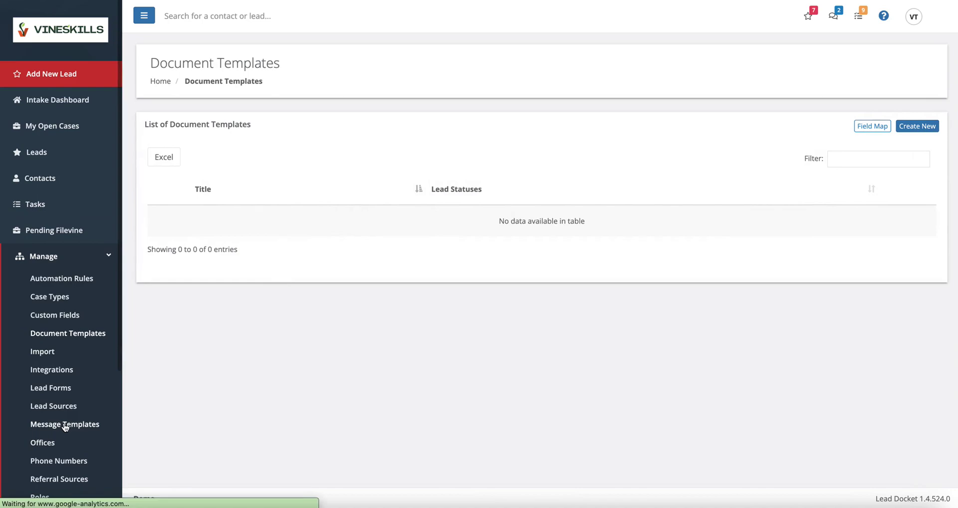
pyautogui.scroll(-4, 409, 397)
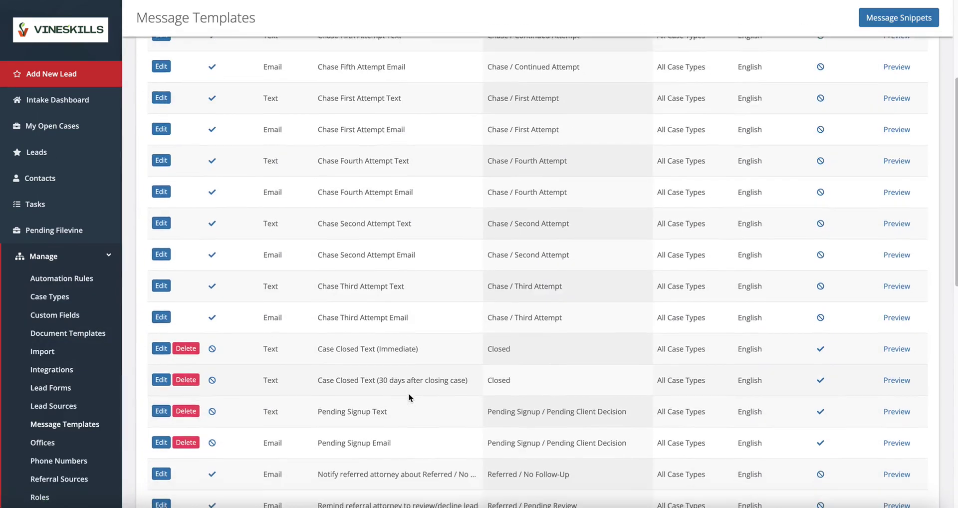
pyautogui.scroll(-12, 409, 394)
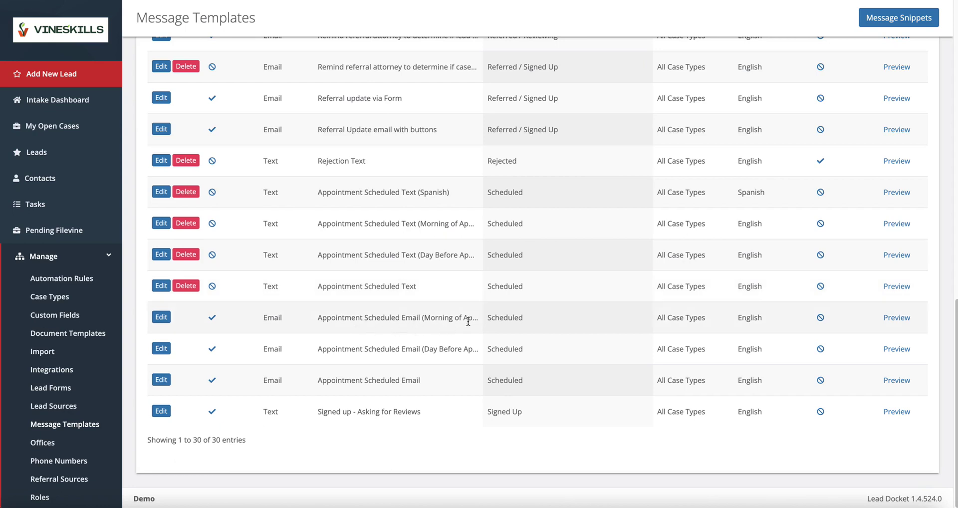
pyautogui.moveTo(425, 352); pyautogui.dragTo(490, 347)
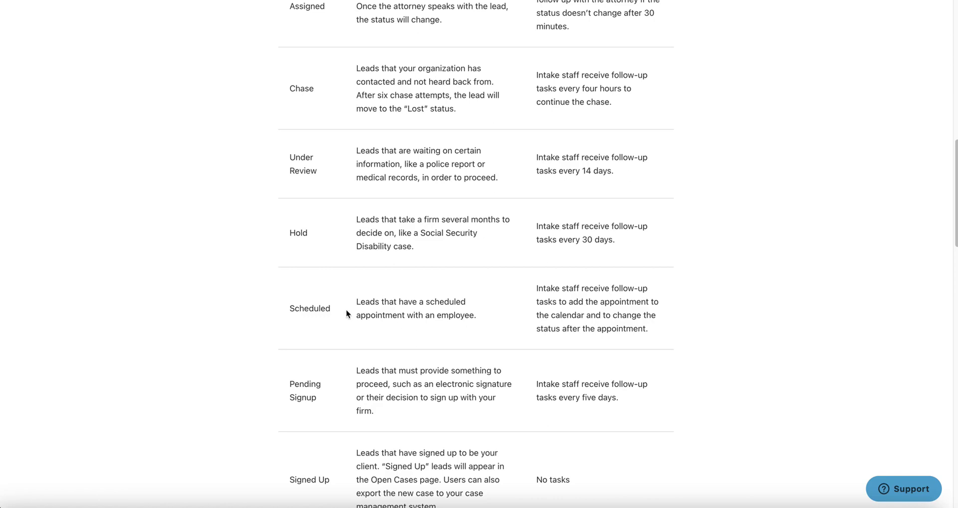
# Switch to the lead status help article and read the Scheduled status definition and its default tasks
pyautogui.moveTo(346, 310); pyautogui.dragTo(283, 313)
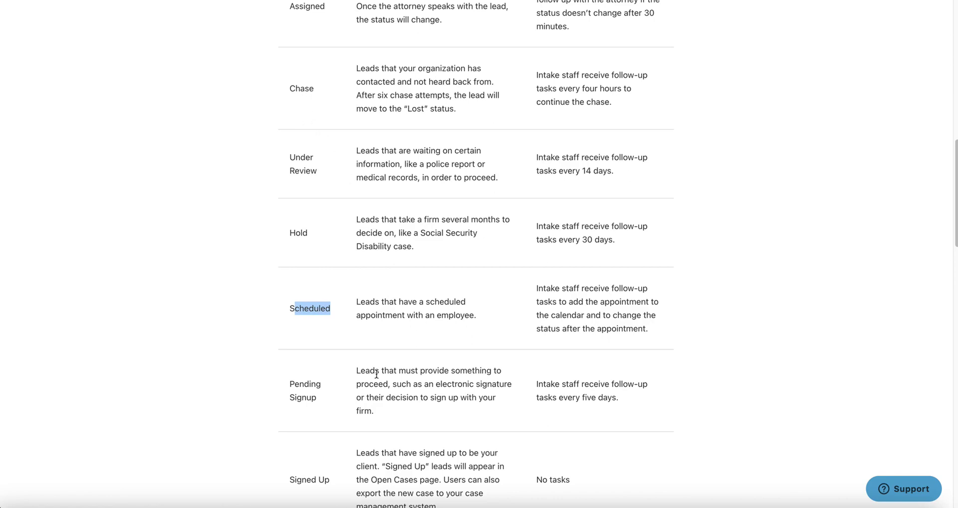
pyautogui.click(346, 318)
pyautogui.moveTo(280, 307); pyautogui.dragTo(669, 335)
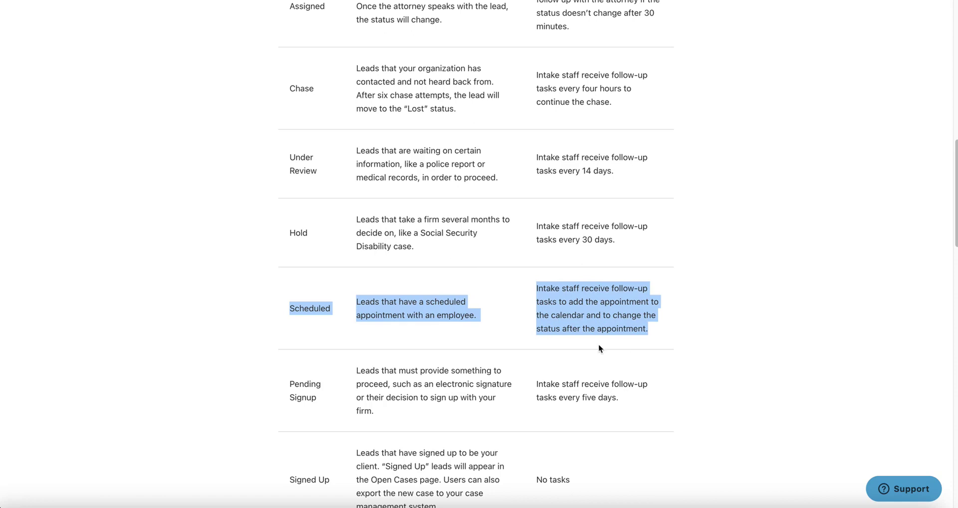
pyautogui.click(291, 337)
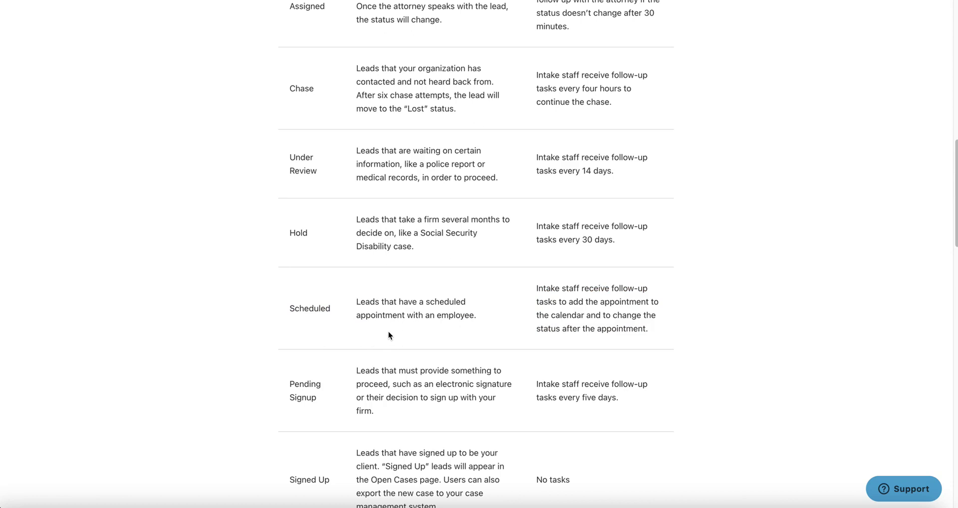
pyautogui.scroll(3, 432, 335)
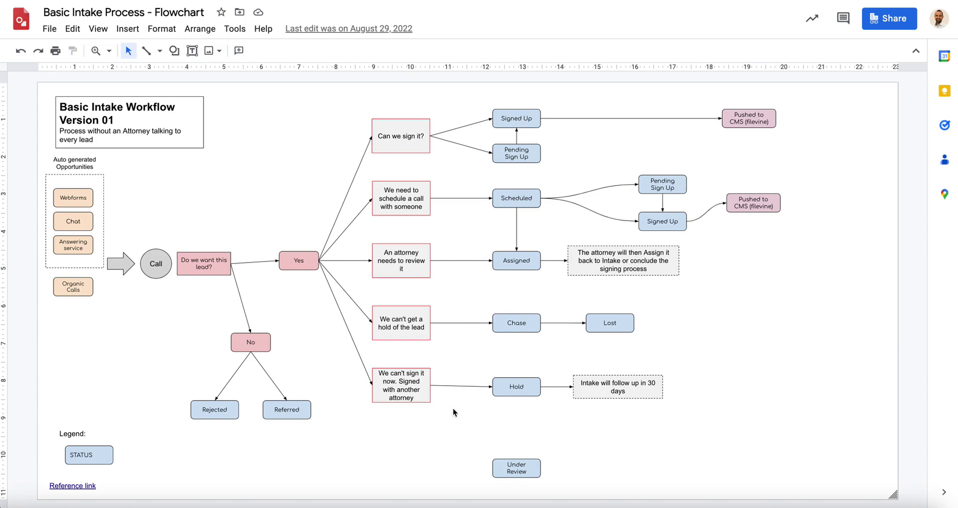
# Switch to the Basic Intake Process flowchart and trace the paths to Scheduled, Pending Sign Up, Signed Up, Assigned, Chase and Hold
pyautogui.click(394, 148)
pyautogui.click(421, 212)
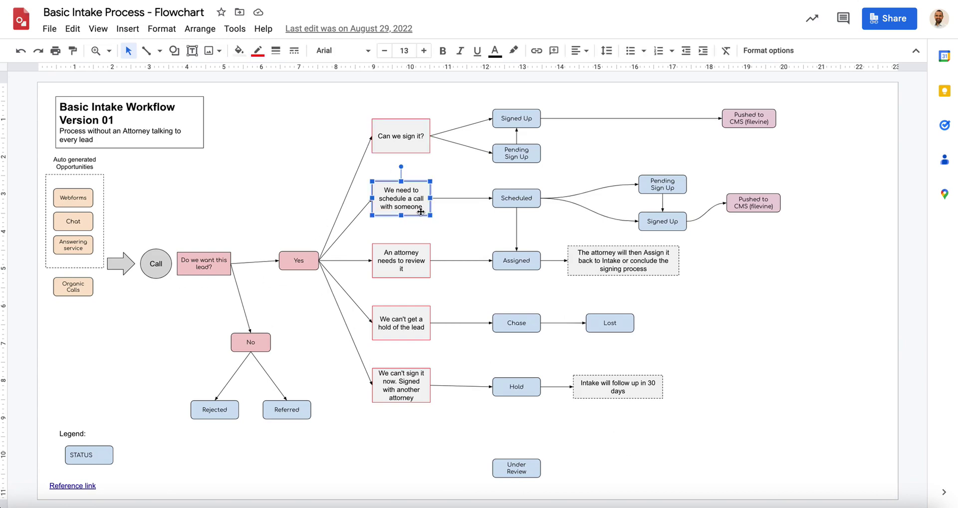
pyautogui.click(514, 202)
pyautogui.click(513, 151)
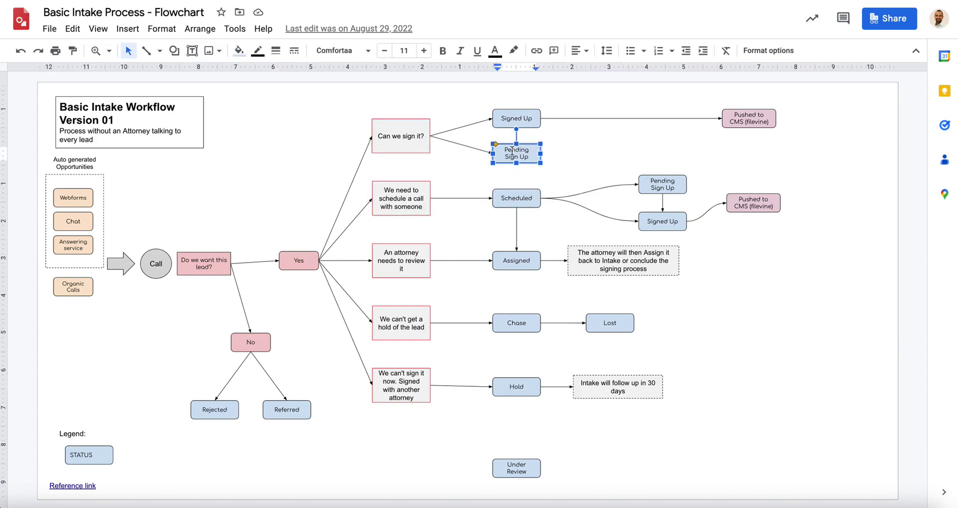
pyautogui.click(513, 121)
pyautogui.click(514, 260)
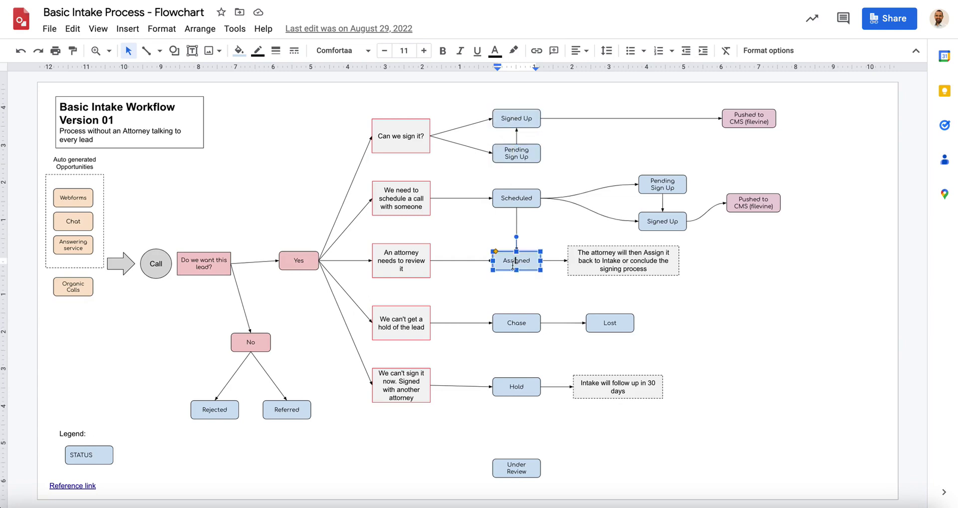
pyautogui.click(522, 324)
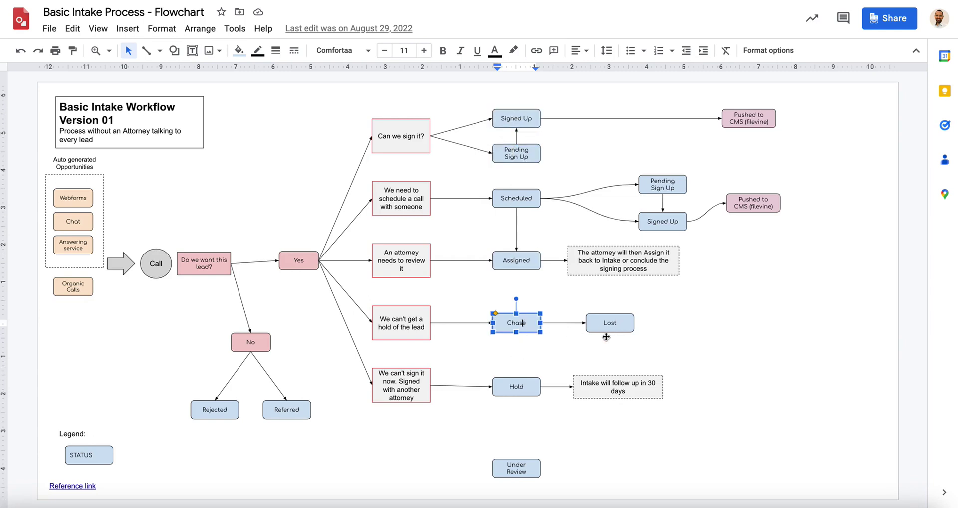
pyautogui.click(521, 388)
pyautogui.click(451, 299)
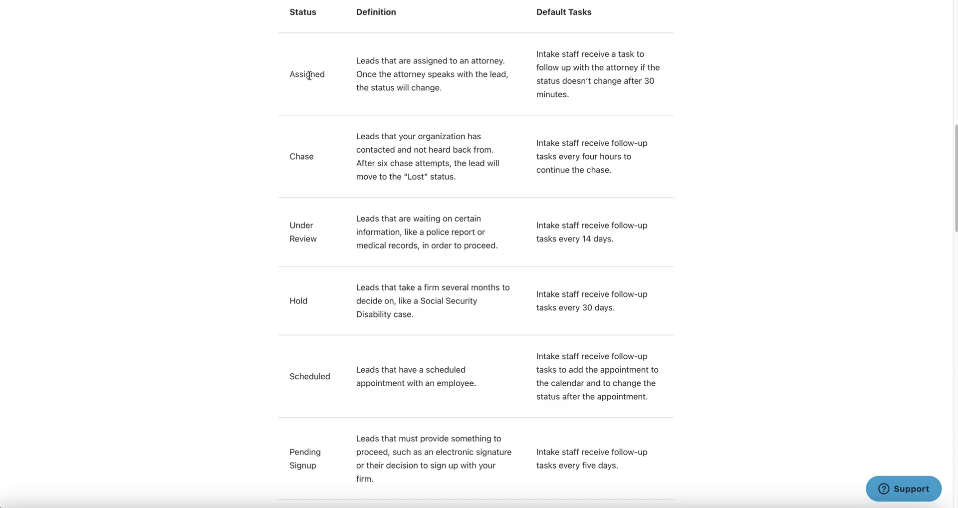
# Return to the help article's status table and review the Assigned, Chase and Under Review statuses
pyautogui.moveTo(289, 13); pyautogui.dragTo(663, 412)
pyautogui.click(544, 199)
pyautogui.moveTo(294, 73); pyautogui.dragTo(326, 74)
pyautogui.moveTo(290, 159); pyautogui.dragTo(337, 159)
pyautogui.moveTo(290, 225); pyautogui.dragTo(332, 250)
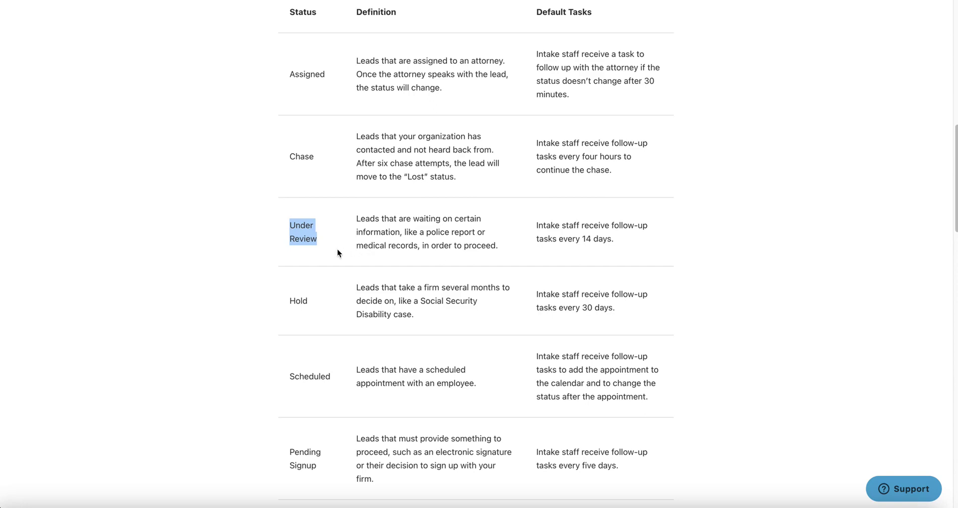
pyautogui.click(232, 285)
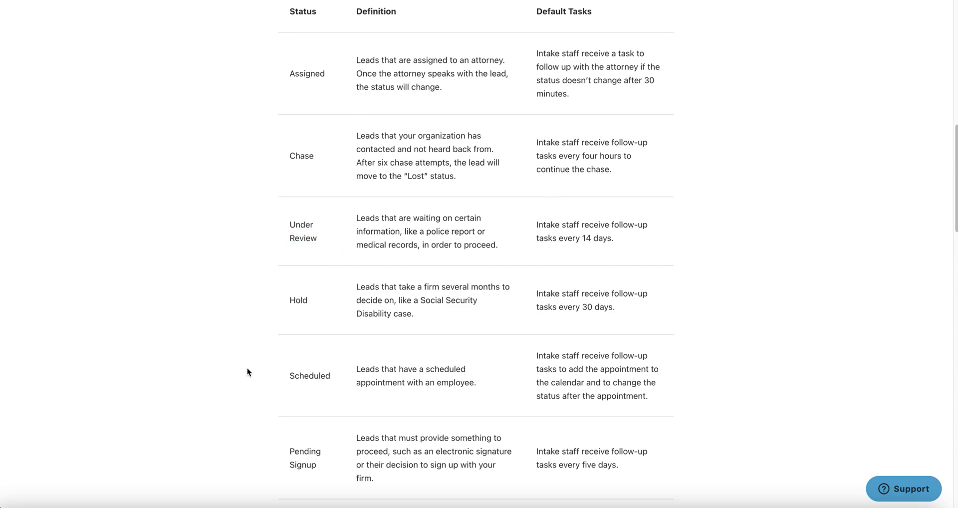
# Read the status definitions and default tasks from Pending Signup through Lost, including Rejected
pyautogui.scroll(-3, 248, 369)
pyautogui.scroll(-3, 247, 369)
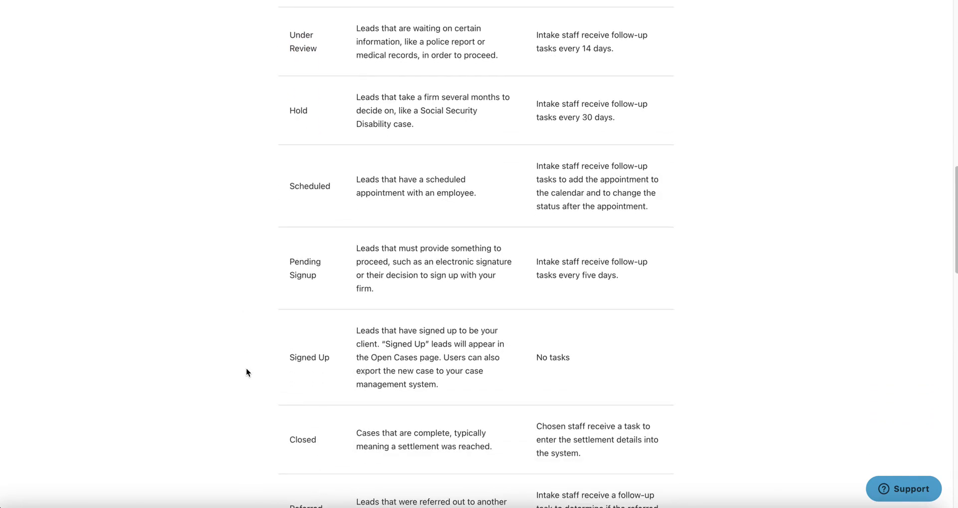
pyautogui.scroll(-4, 247, 372)
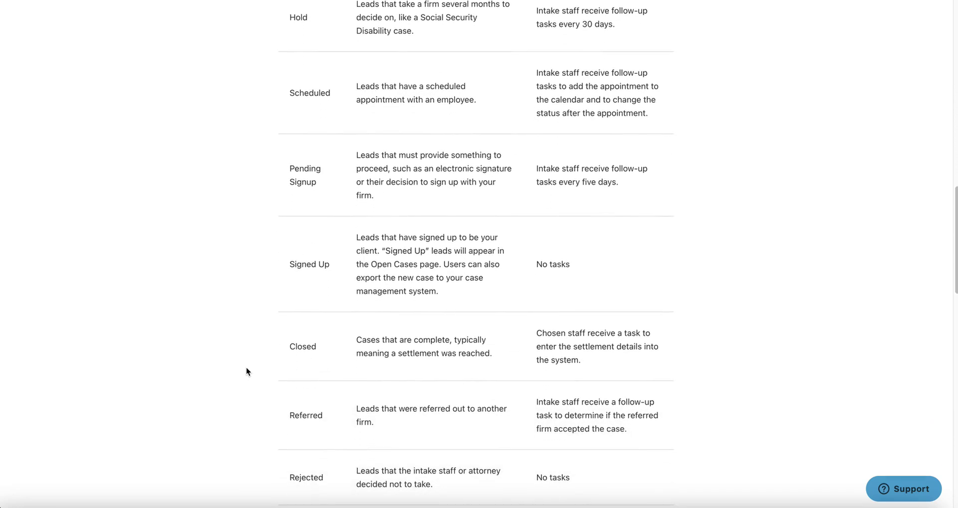
pyautogui.scroll(-1, 248, 375)
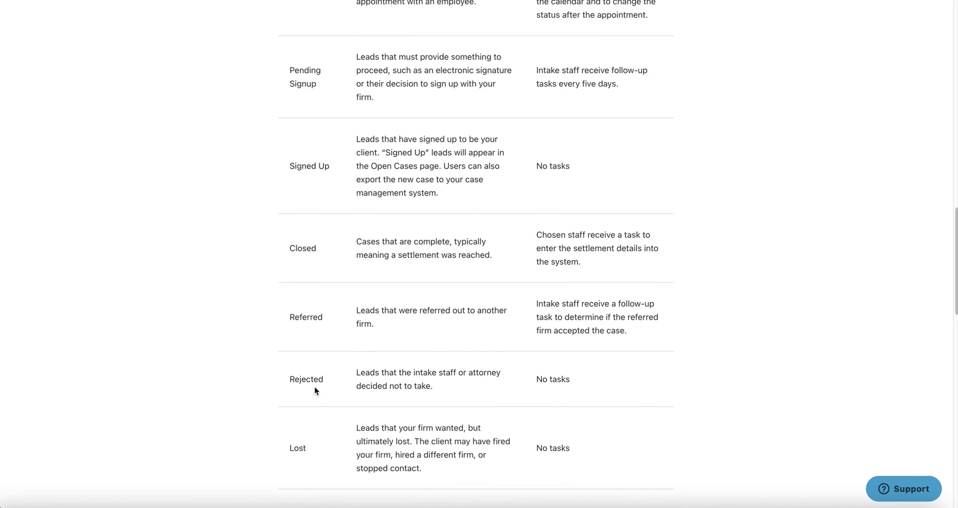
pyautogui.moveTo(324, 379); pyautogui.dragTo(288, 381)
pyautogui.scroll(4, 444, 372)
pyautogui.scroll(8, 443, 373)
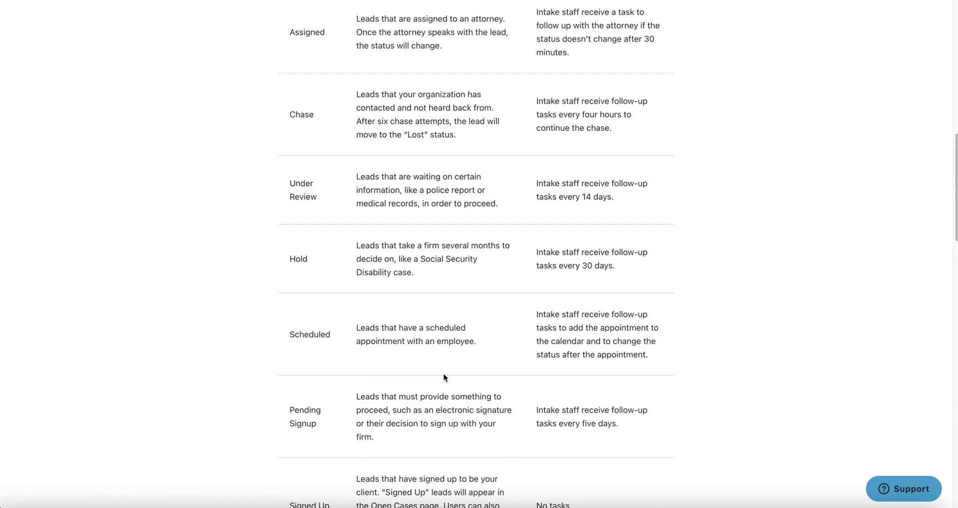